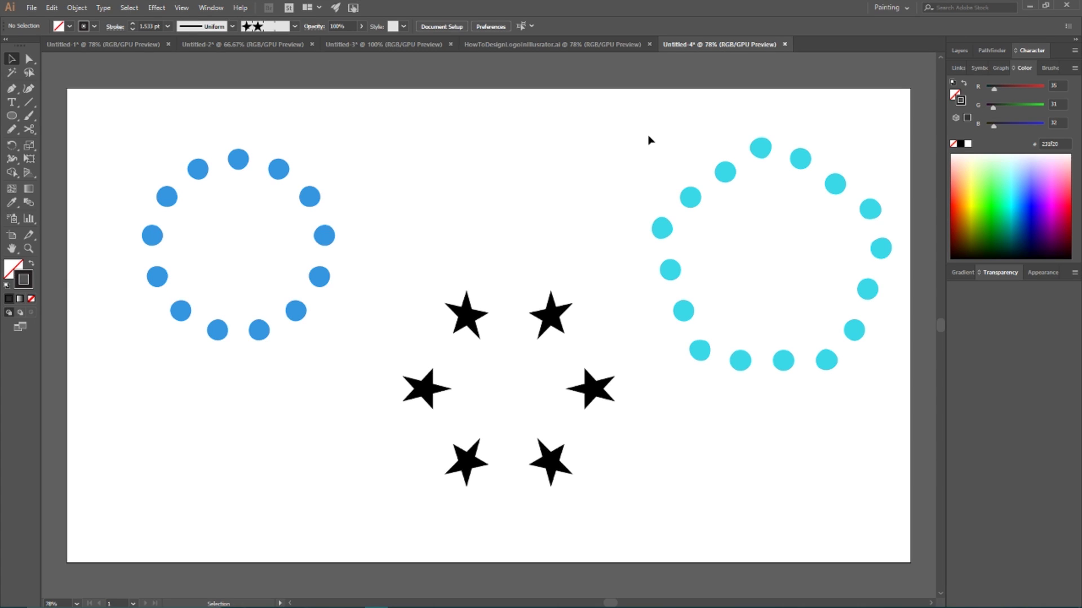
In the Rotation document, select the small dark dot atop the circle and pick the Rotate Tool
left_click(141, 45)
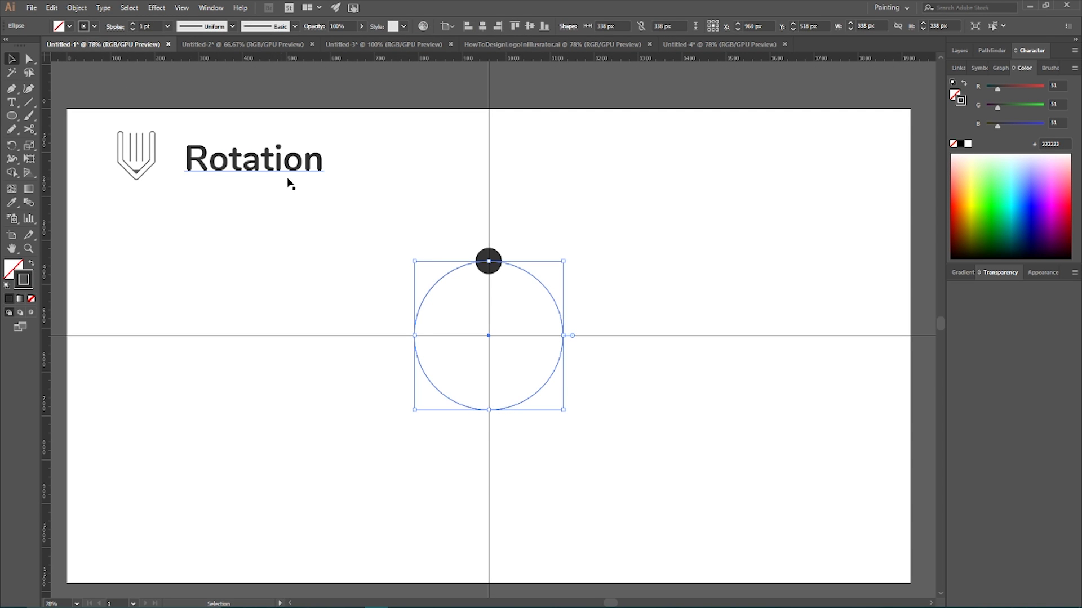
left_click(355, 186)
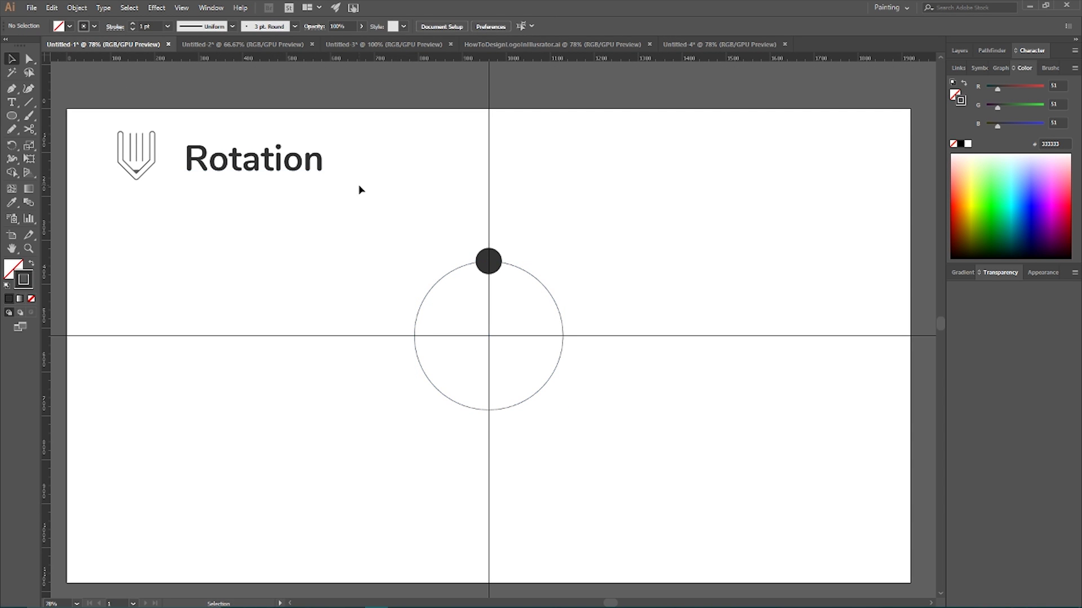
left_click(488, 261)
left_click_drag(11, 146, 65, 147)
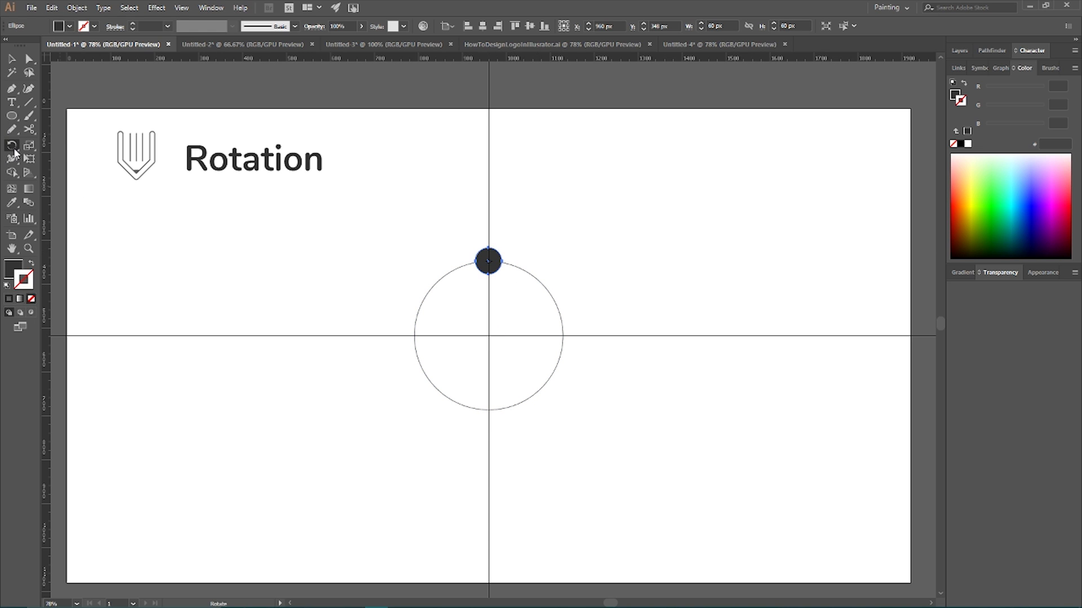
left_click_drag(16, 152, 53, 148)
Drag a horizontal guide from the top ruler to just above the dot atop the circle
key("alt")
key("v")
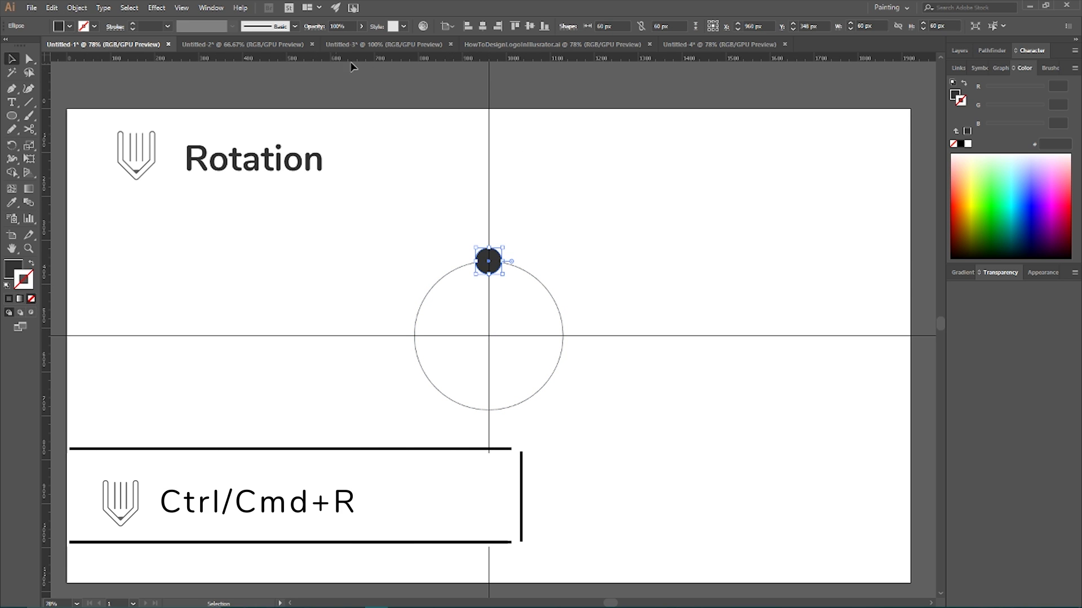
key("a")
left_click_drag(420, 60, 418, 229)
key("Delete")
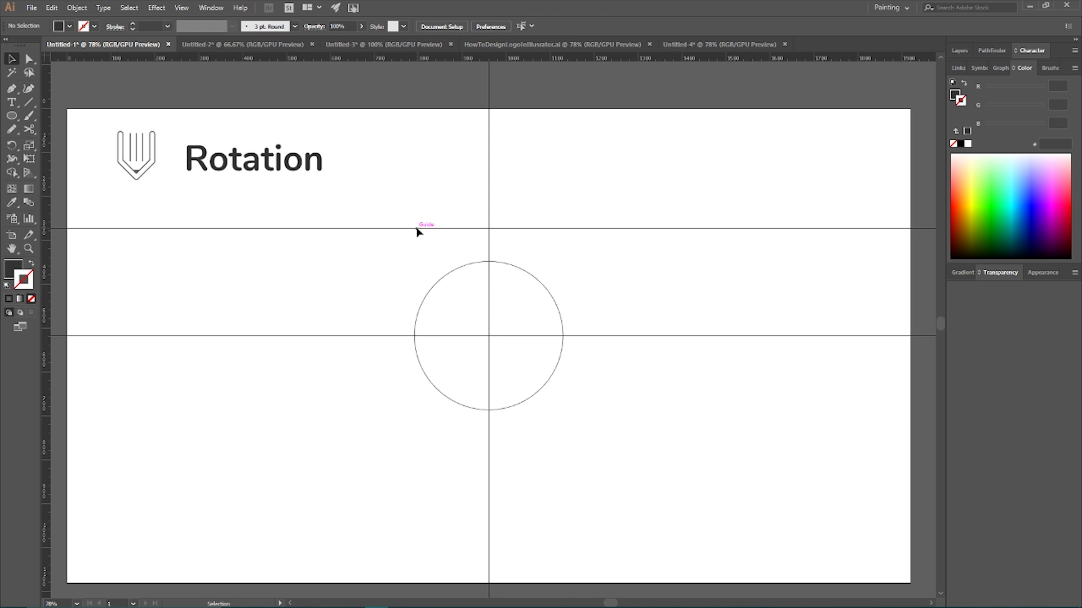
key("ctrl+z")
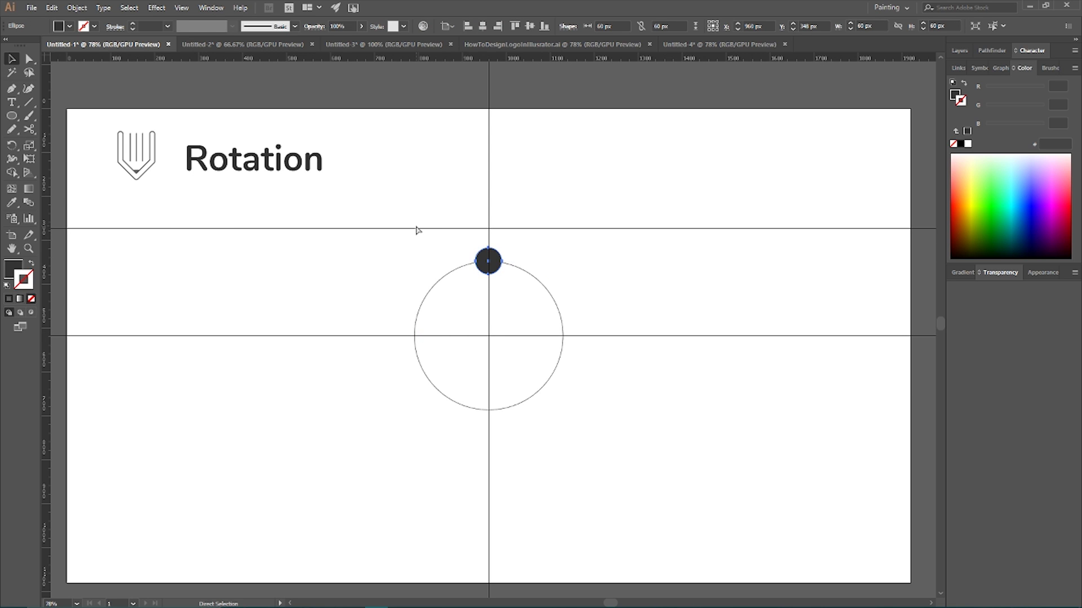
Rotate-copy the dot by 360/10 (36°) around the large circle's centre
key("ctrl+z")
left_click(11, 145)
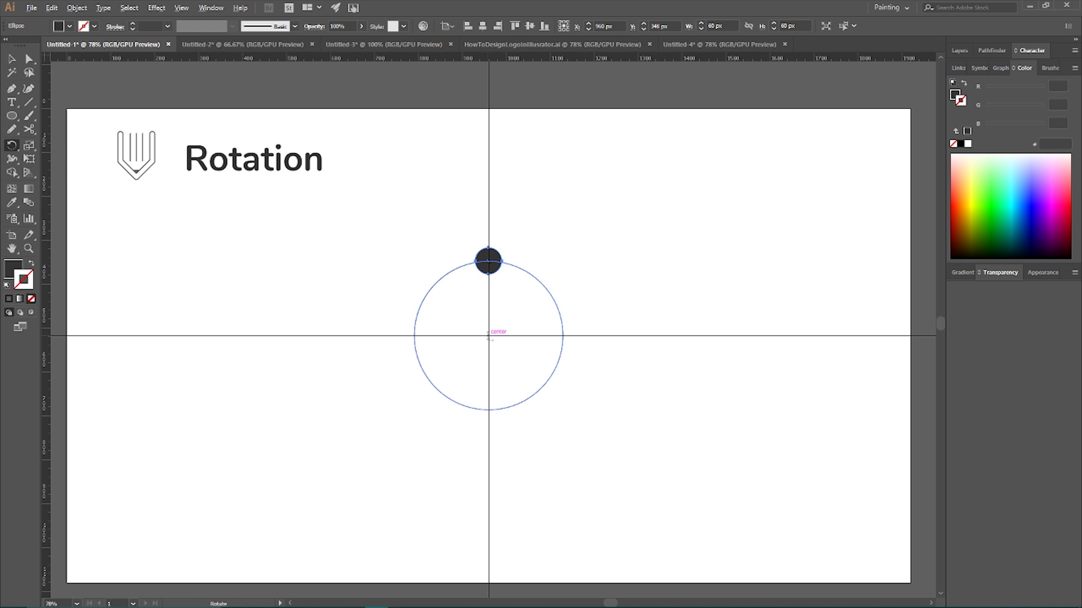
left_click(488, 337, "alt")
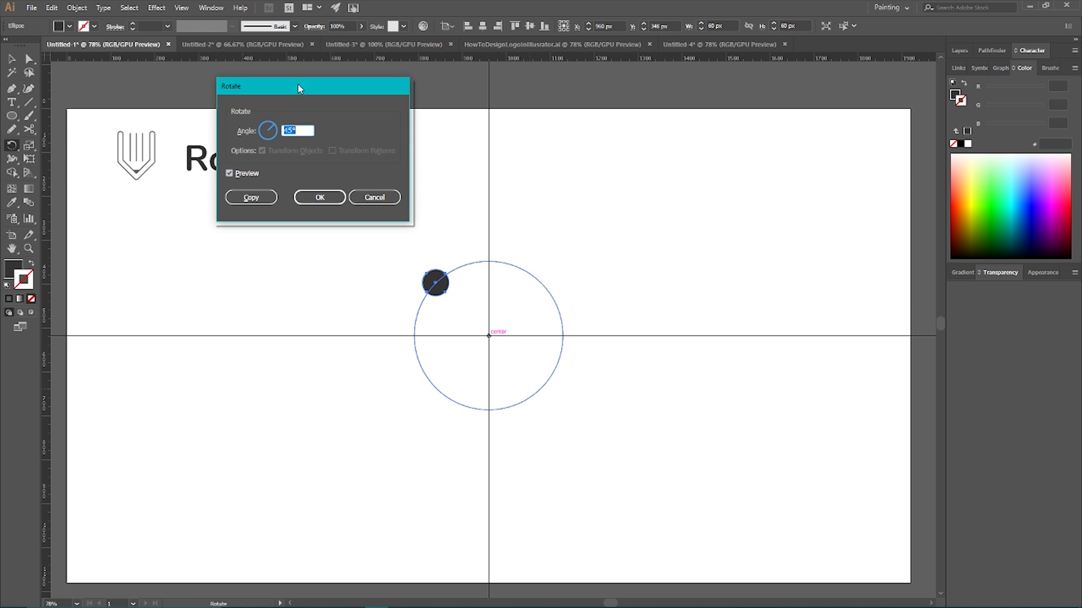
type("360")
type("/10")
key("Tab")
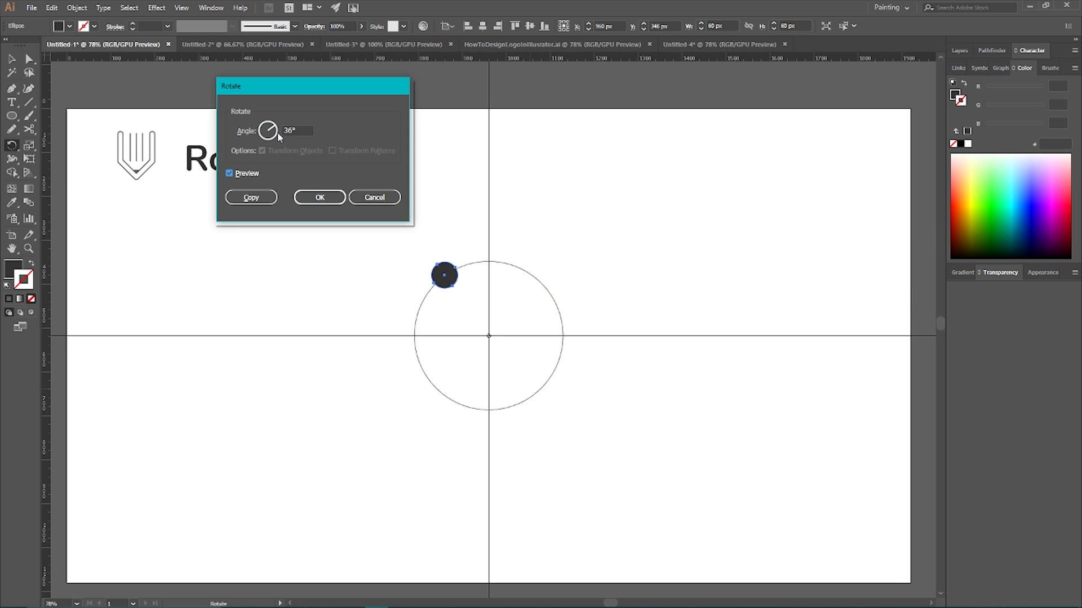
left_click(241, 198)
Repeat the 36° rotated copy with Ctrl+D until ten dots ring the circle
key("v")
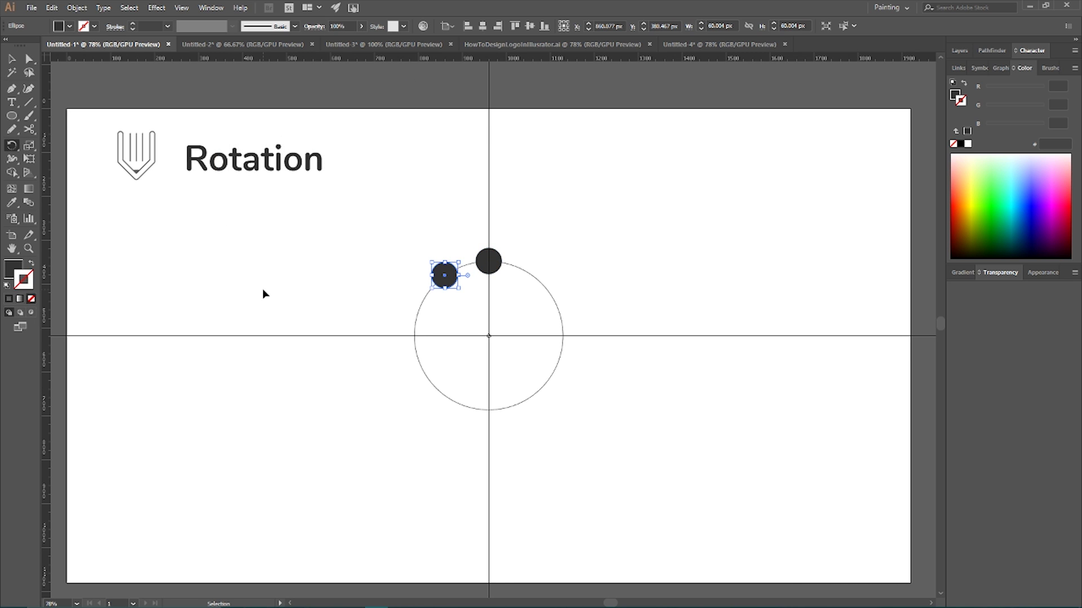
key("ctrl+d")
key("ctrl+d")
key("ctrl+d")
key("ctrl+d")
key("ctrl+d")
key("ctrl+d")
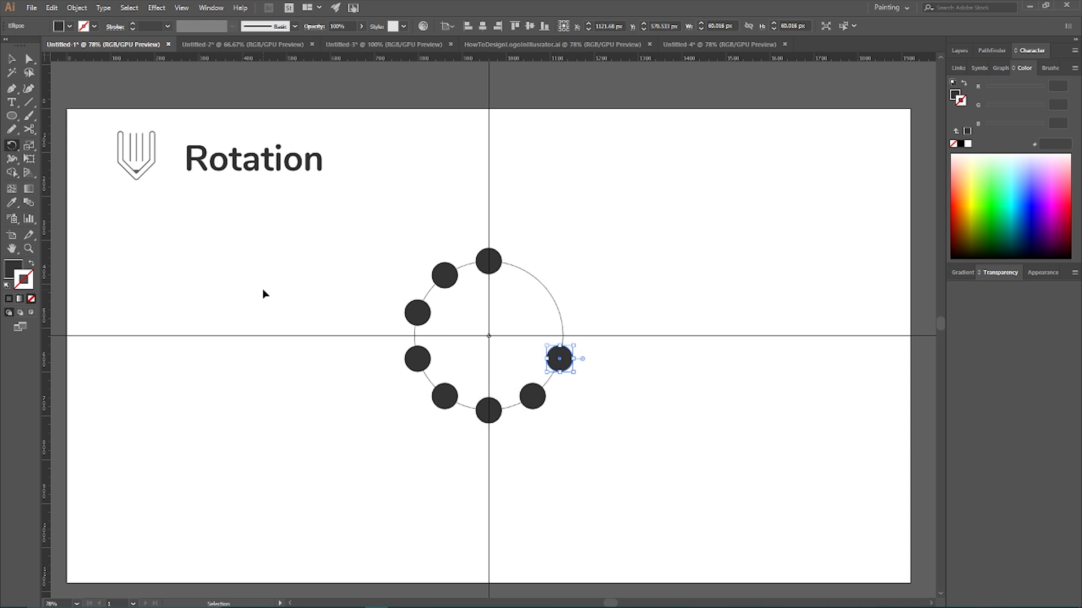
key("ctrl+d")
key("ctrl+d")
key("r")
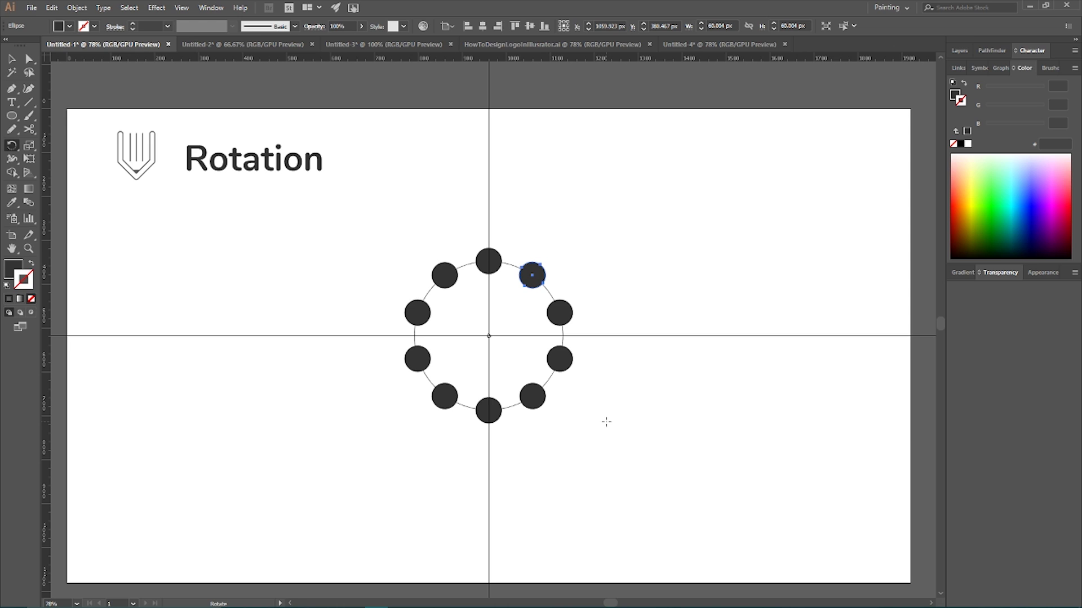
left_click(11, 59)
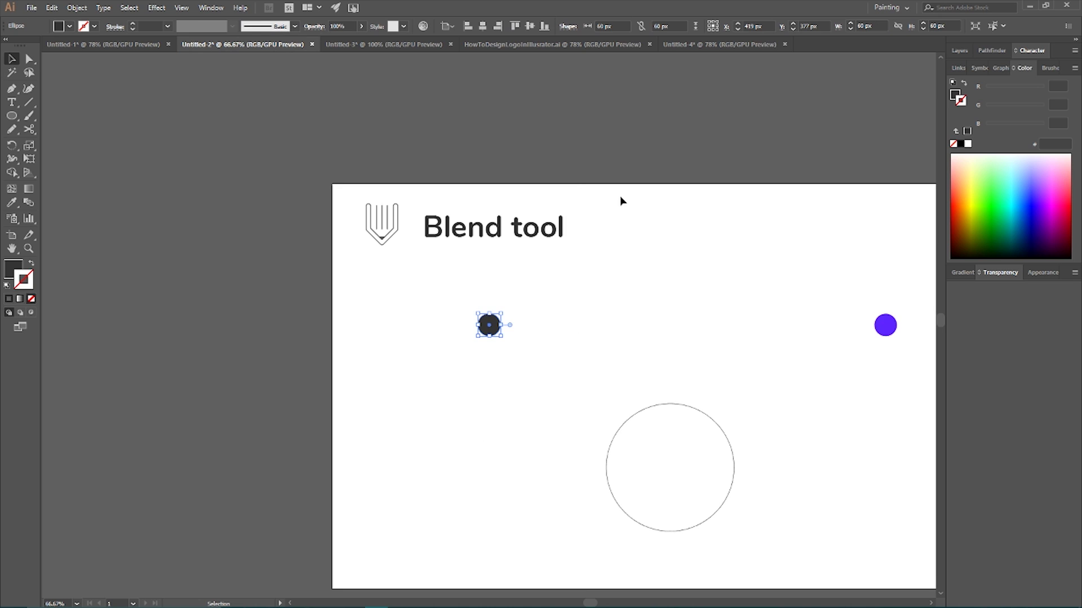
Switch to the Untitled-2 'Blend tool' document with the dark dot, purple dot and circle
scroll(619, 197, "down", 2)
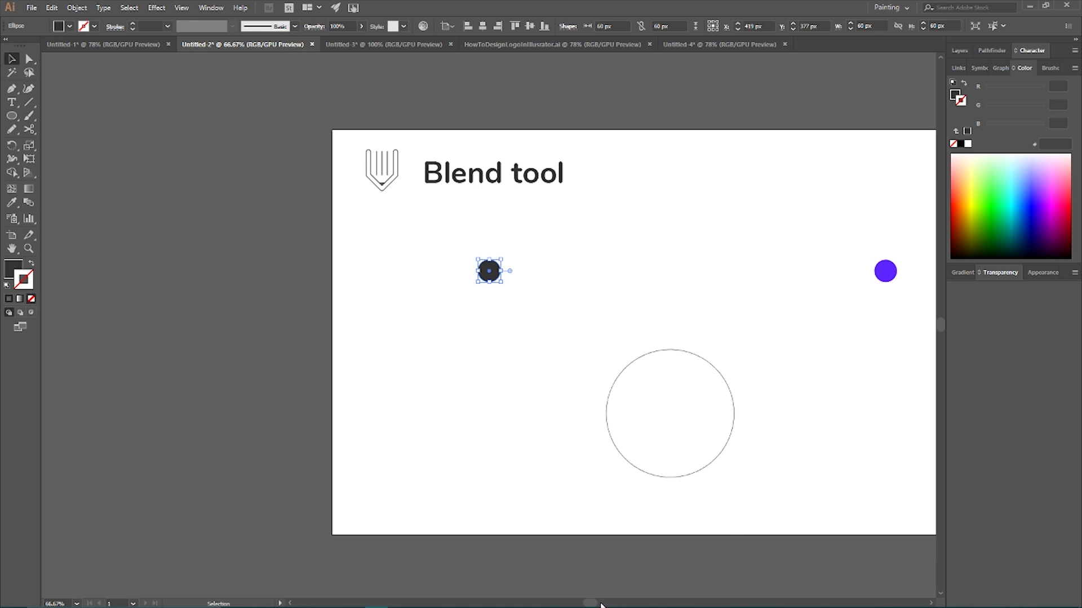
left_click_drag(601, 606, 618, 606)
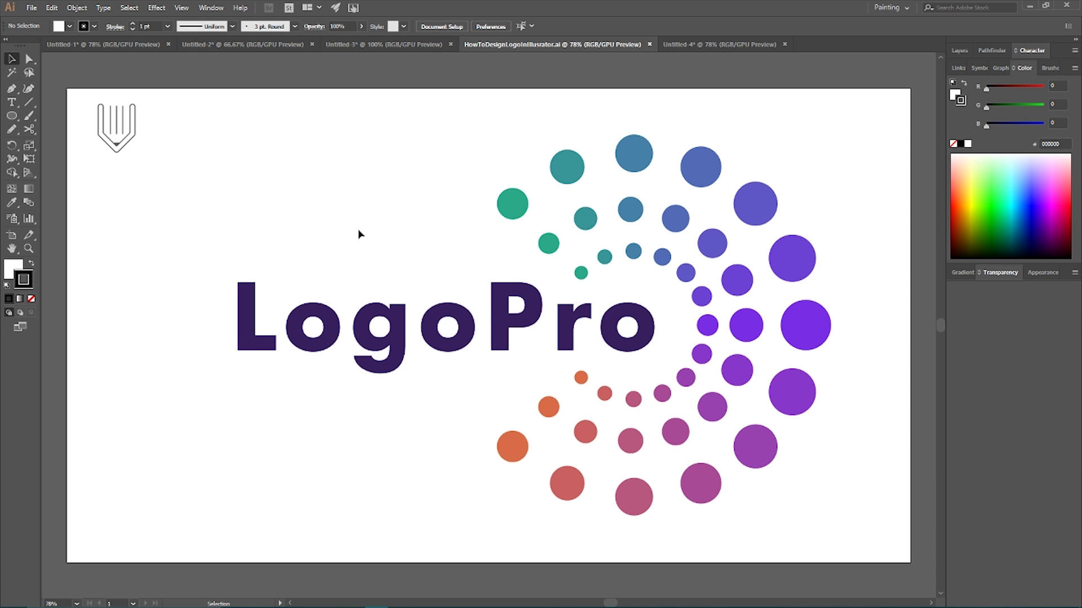
left_click(238, 44)
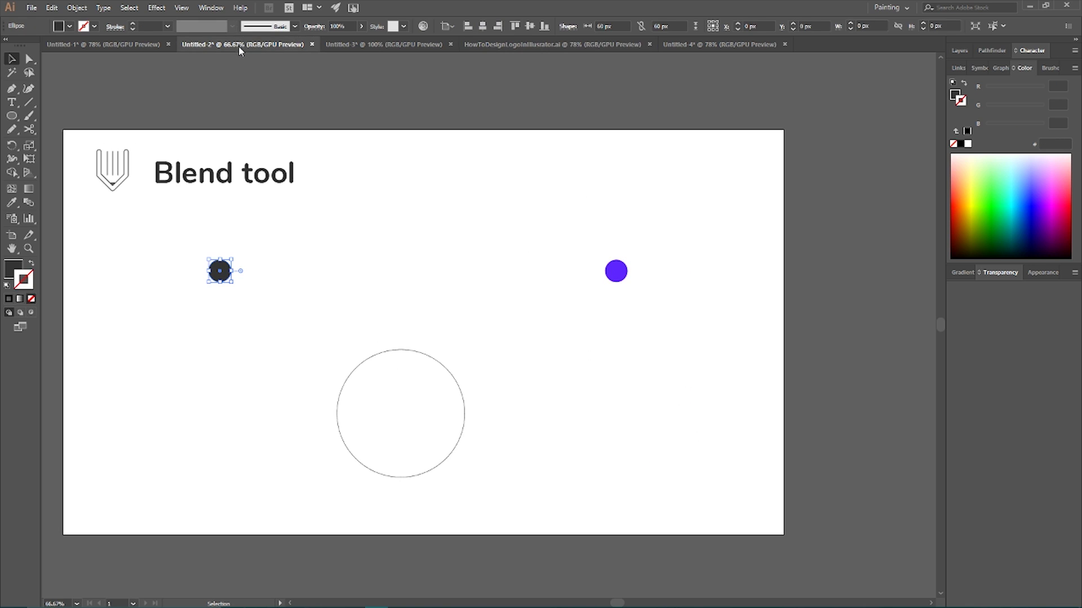
Select the small dark dot and the purple dot together
left_click(179, 198)
left_click(379, 358)
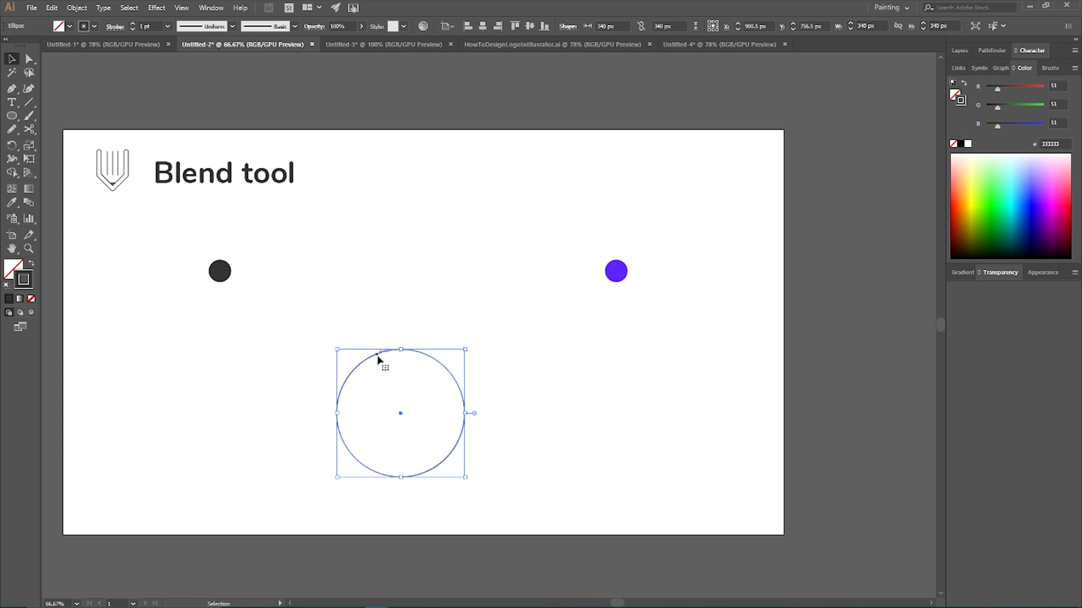
left_click(217, 273)
left_click(608, 267, "shift")
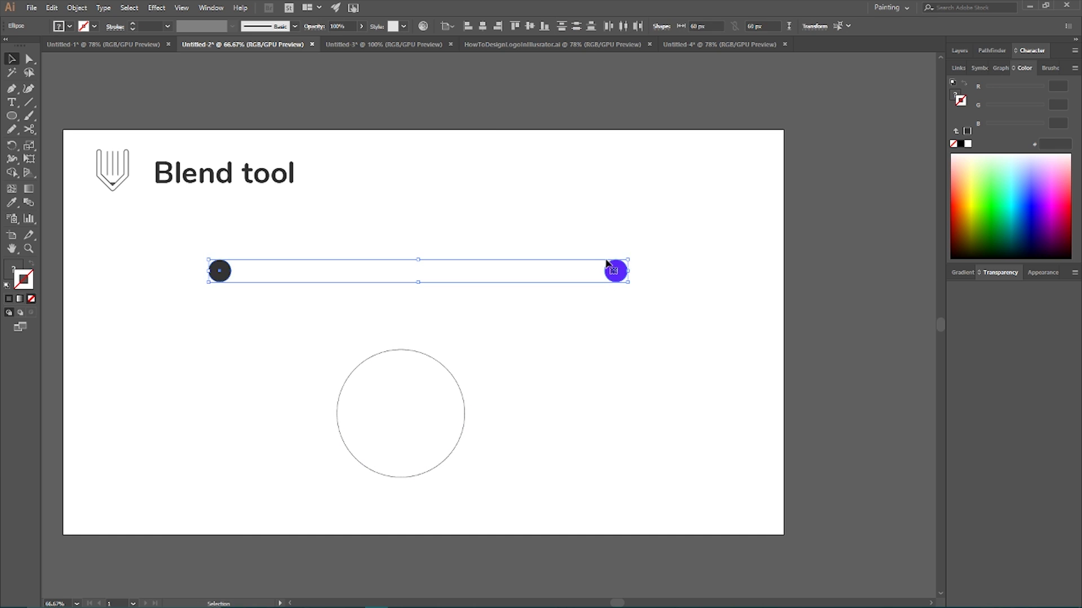
Set Blend Options to Specified Steps 8 and blend the two dots
left_click(77, 8)
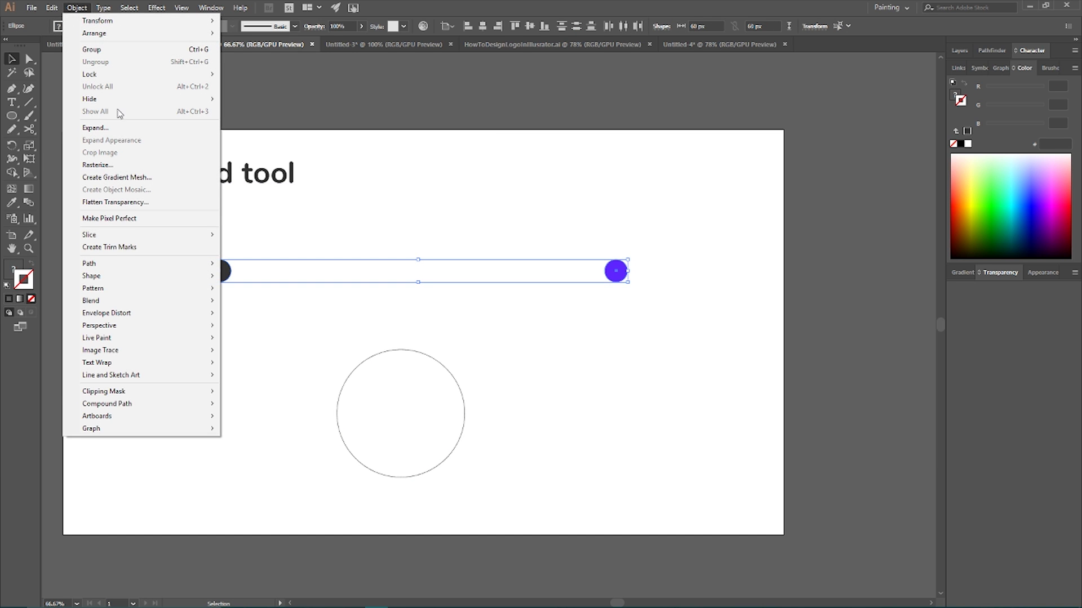
mouse_move(121, 303)
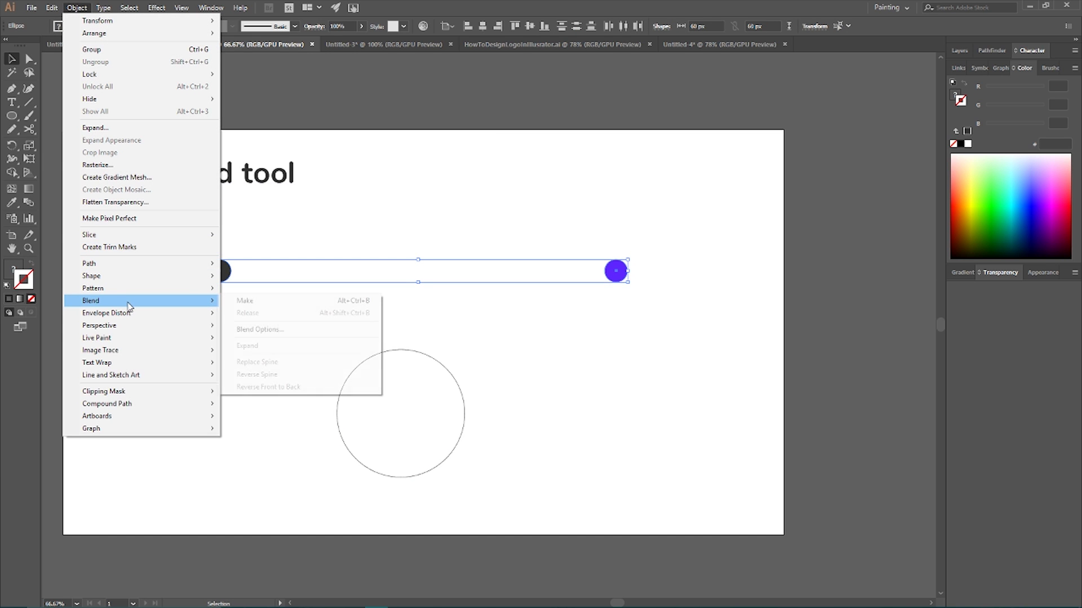
left_click(273, 331)
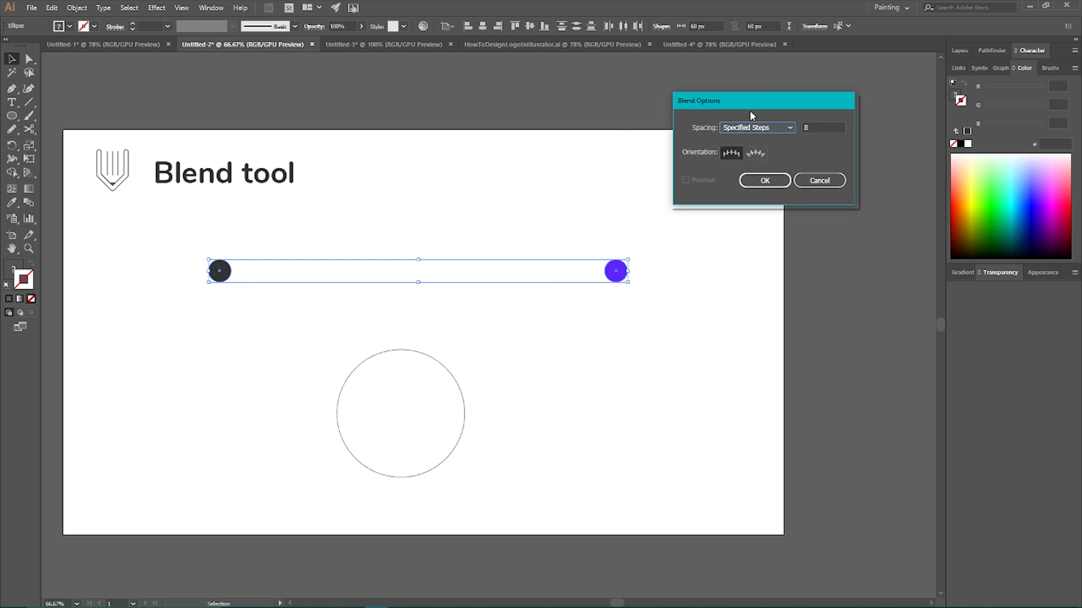
left_click_drag(755, 101, 332, 93)
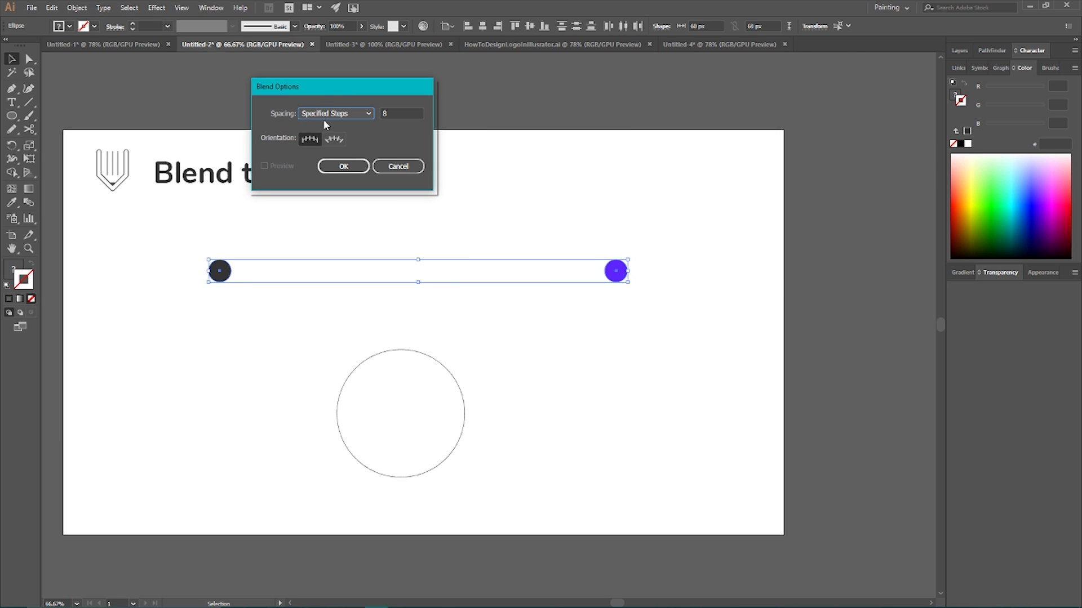
left_click(327, 114)
left_click(336, 138)
left_click(396, 113)
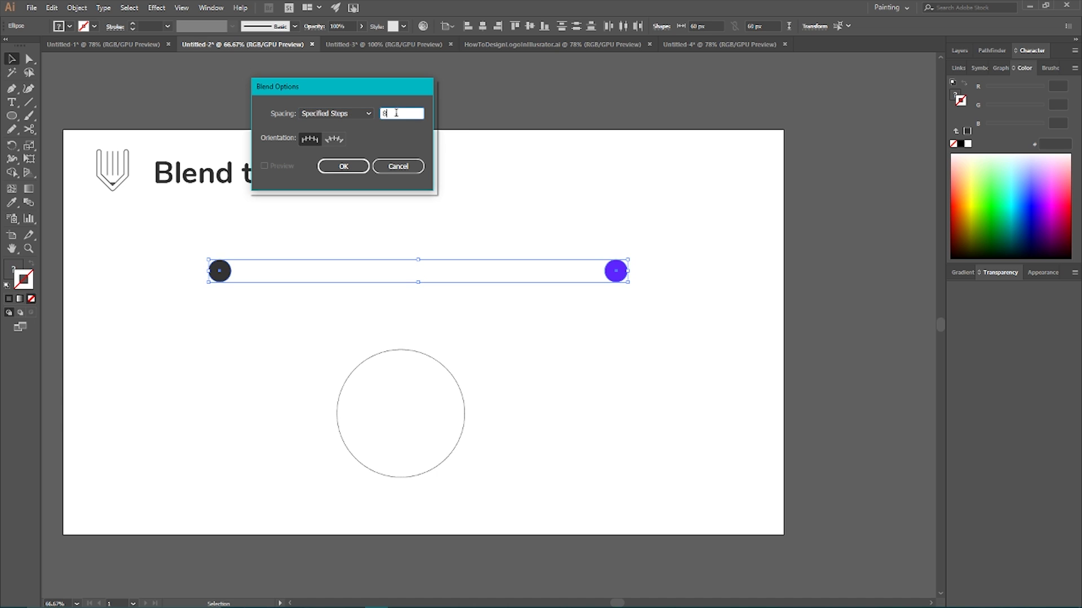
left_click(343, 167)
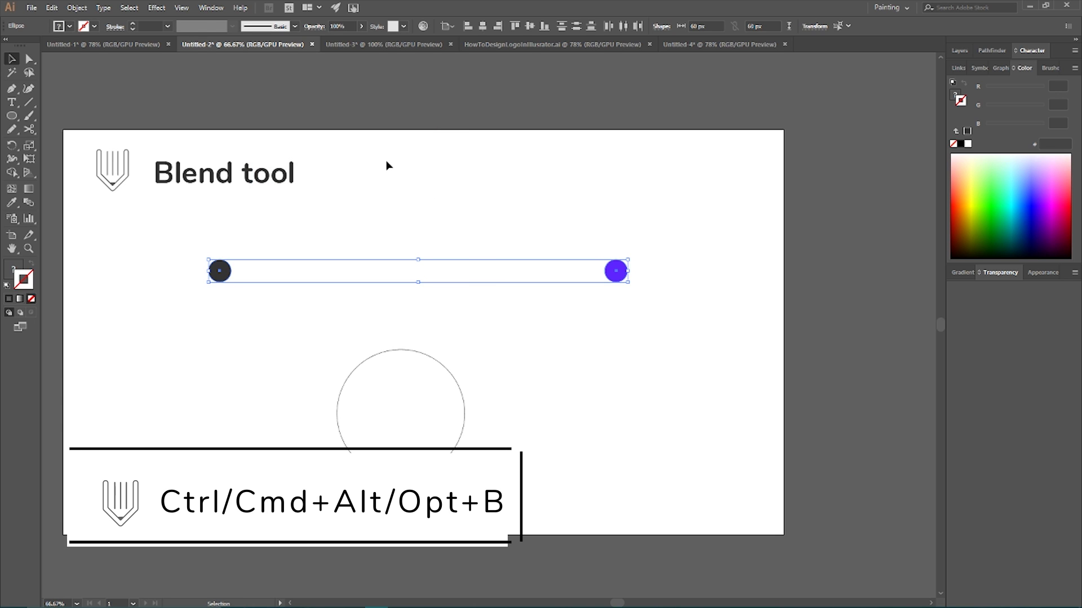
key("a")
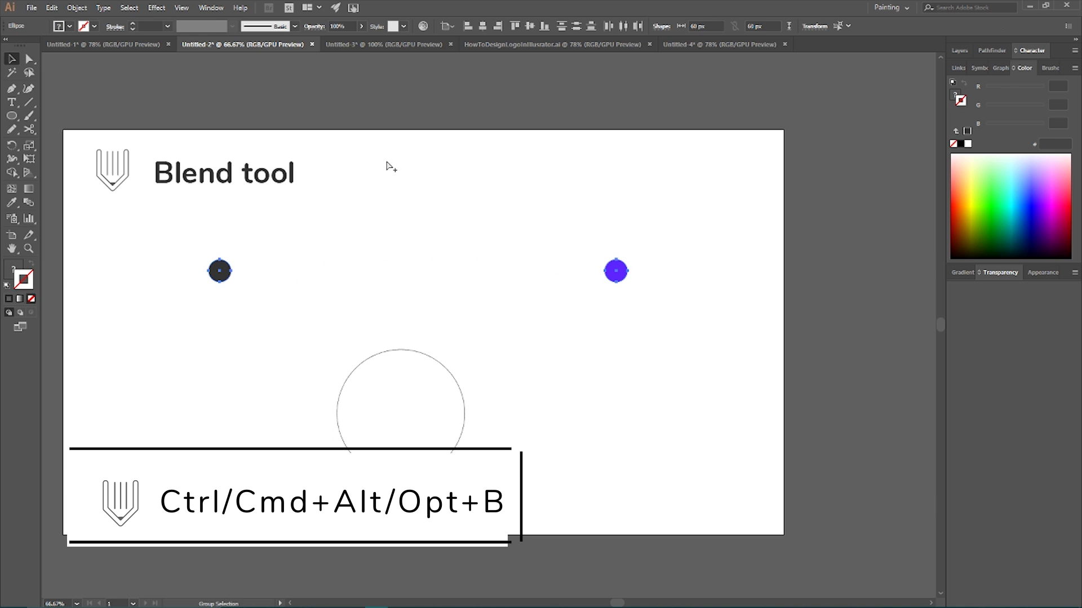
key("ctrl+alt+b")
Delete the large outline circle and draw a pentagon below the row of dots
key("Delete")
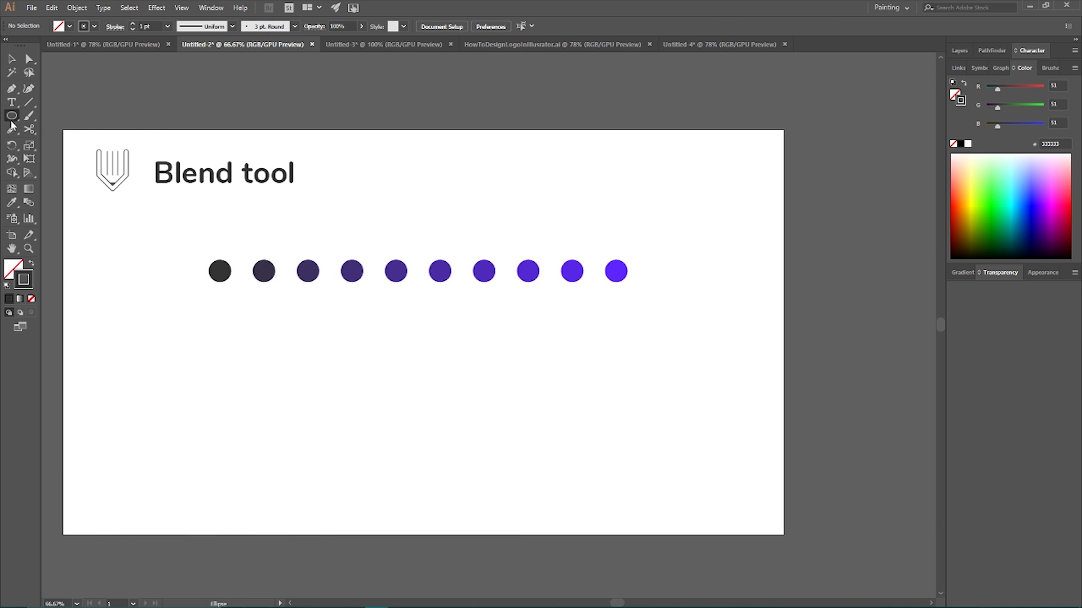
left_click(11, 117)
left_click(62, 158)
mouse_move(399, 393)
left_mouse_down()
mouse_move(419, 388)
mouse_move(425, 332)
mouse_move(451, 464)
left_mouse_up()
key("v")
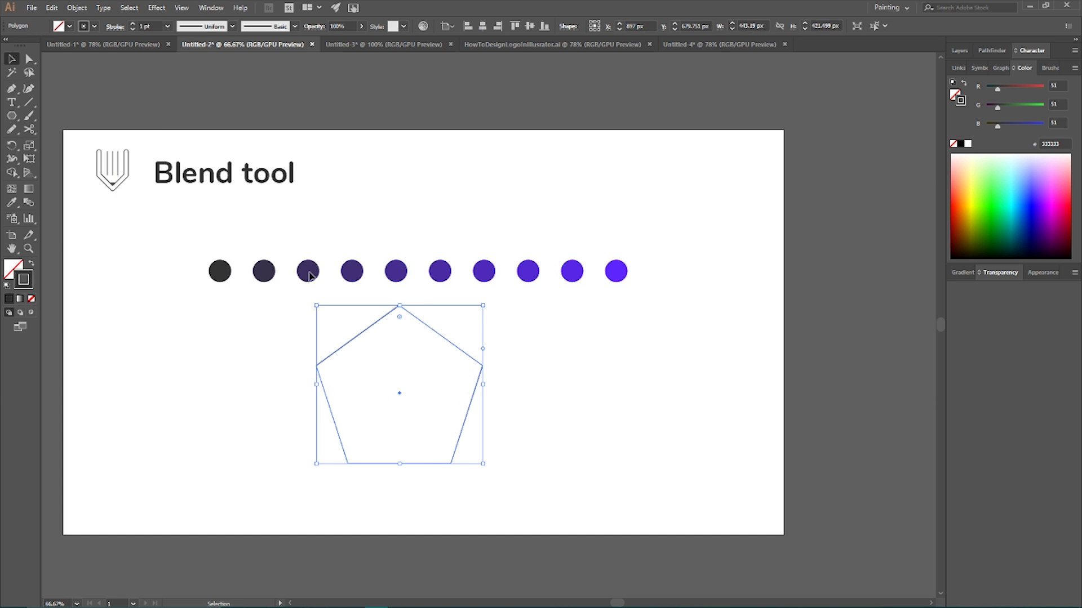
left_click_drag(362, 335, 365, 353)
Select the blended dots and the pentagon together and bring up Object > Blend
left_click_drag(362, 229, 430, 389)
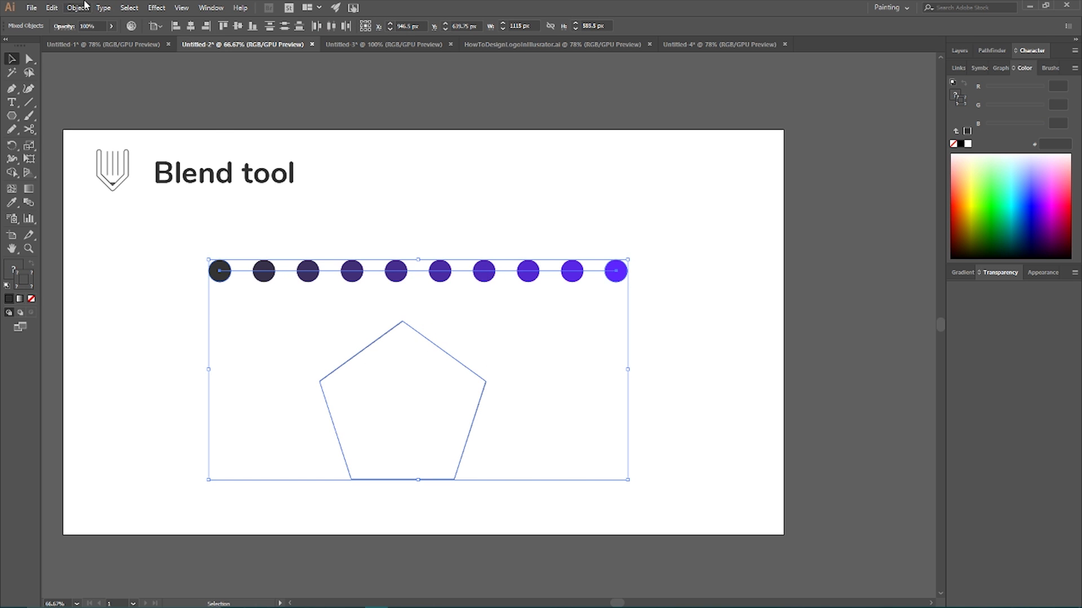
left_click(79, 7)
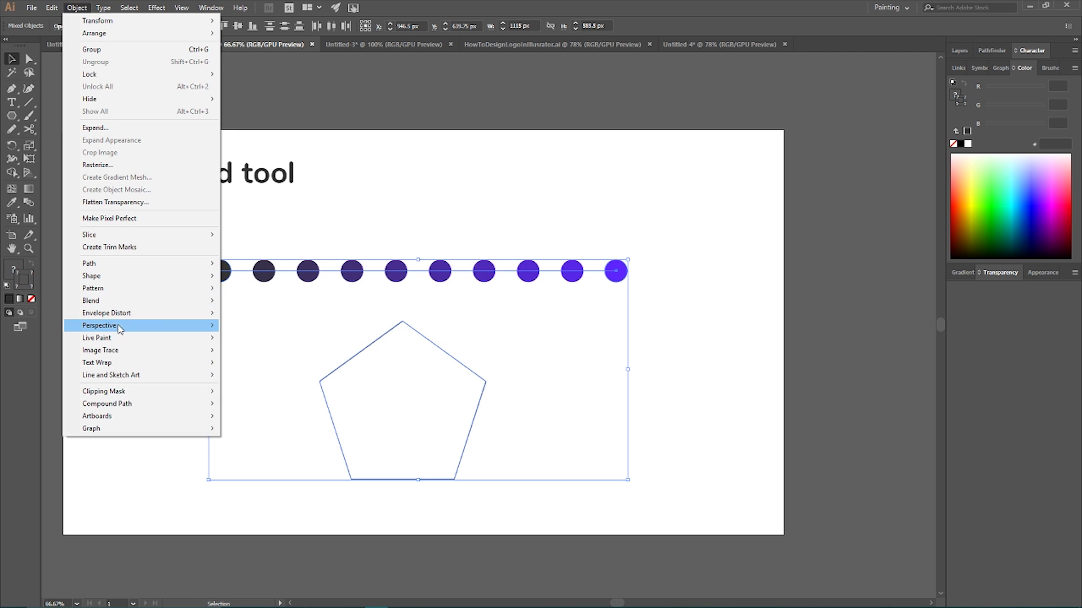
mouse_move(124, 301)
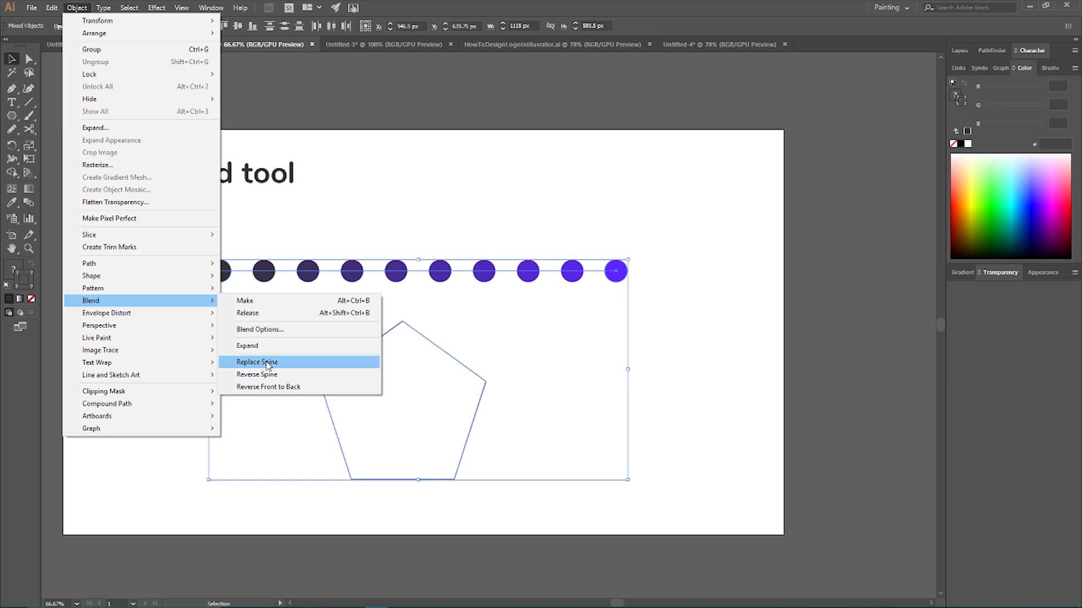
Replace the blend's spine with the pentagon, move the dots higher, and pick the Scissors tool
left_click(263, 362)
left_click(333, 251)
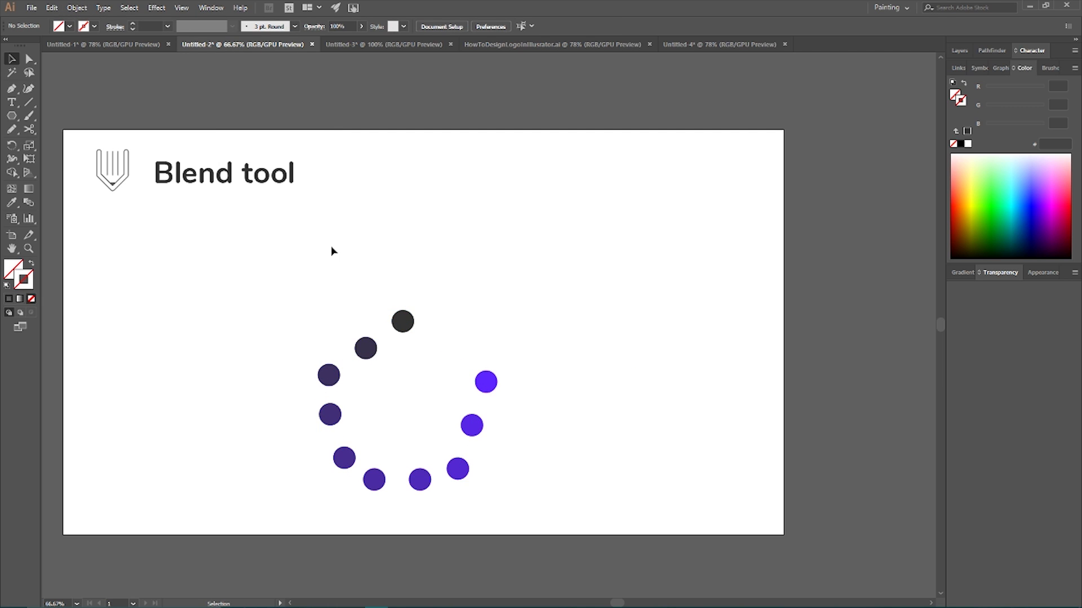
left_click_drag(403, 324, 411, 230)
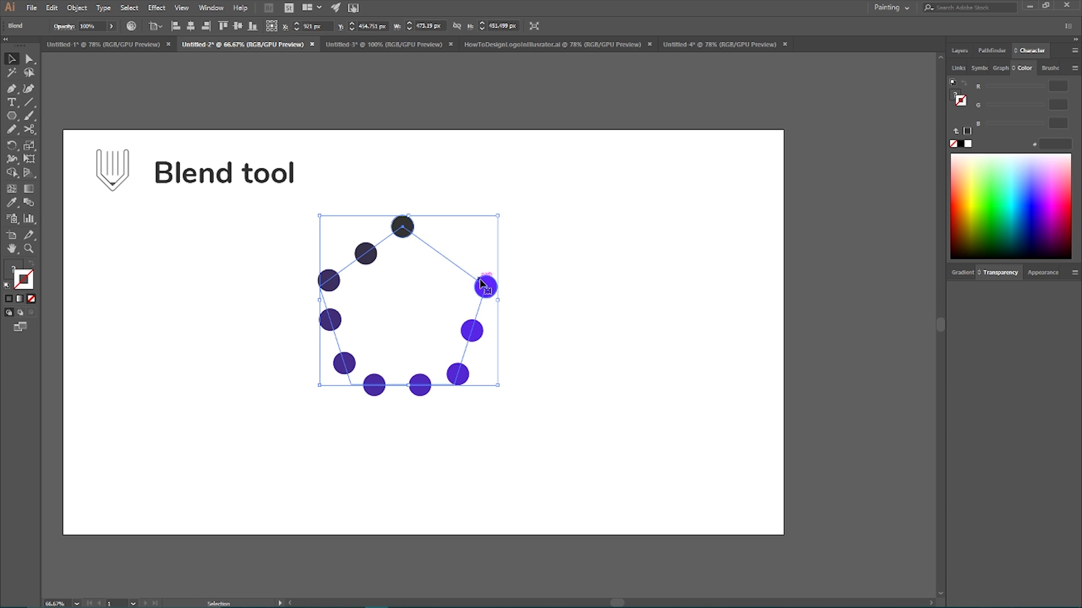
left_click(27, 129)
left_click(73, 143)
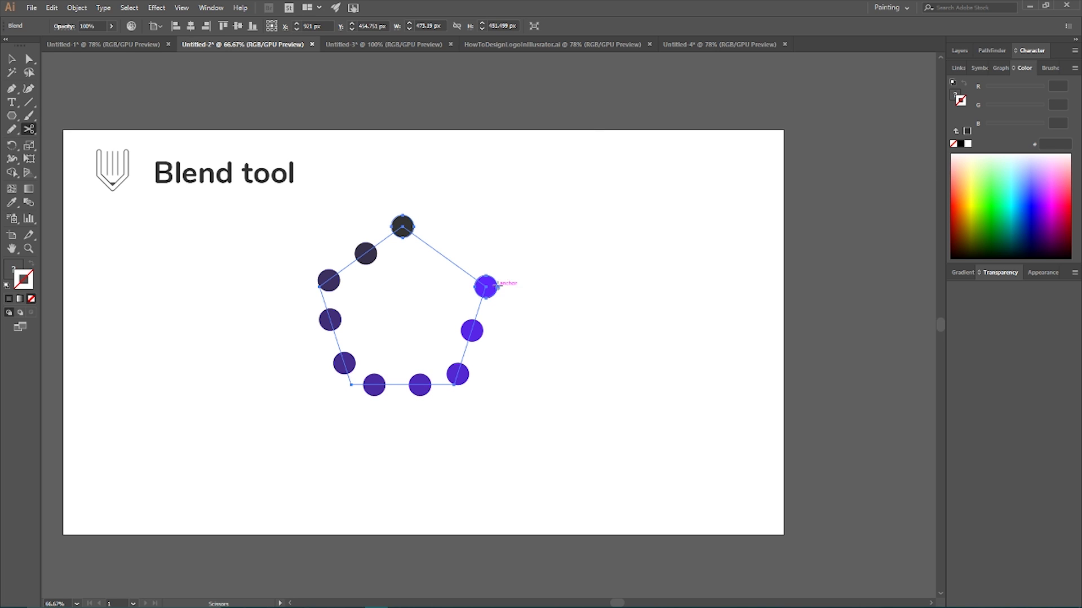
left_click(28, 129)
Cut the pentagon spine at its right corner and reselect the ring of blended dots
left_click(78, 144)
left_click(486, 286)
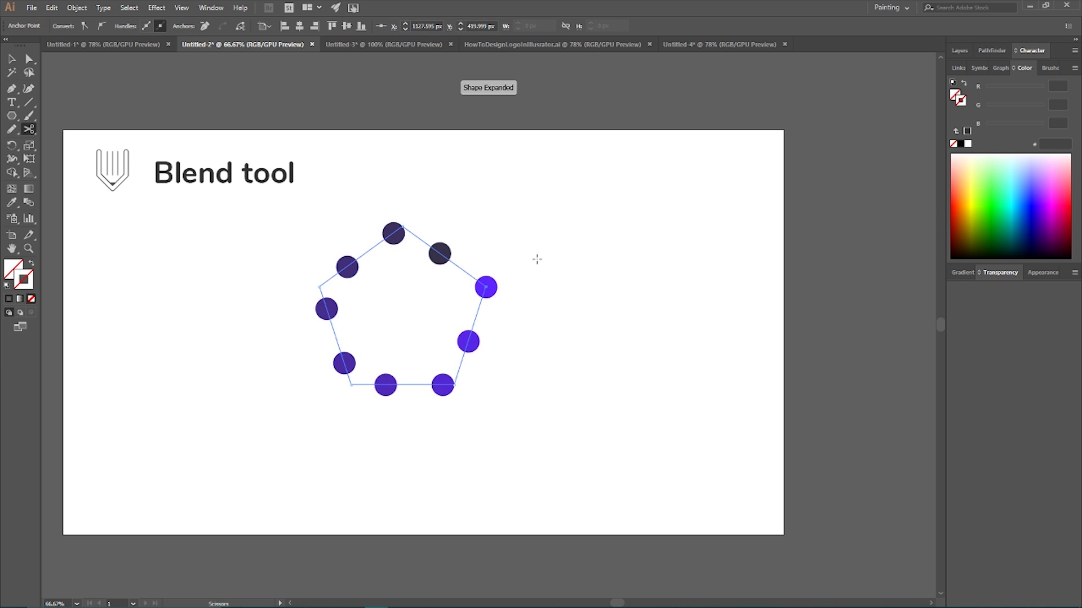
left_click(12, 60)
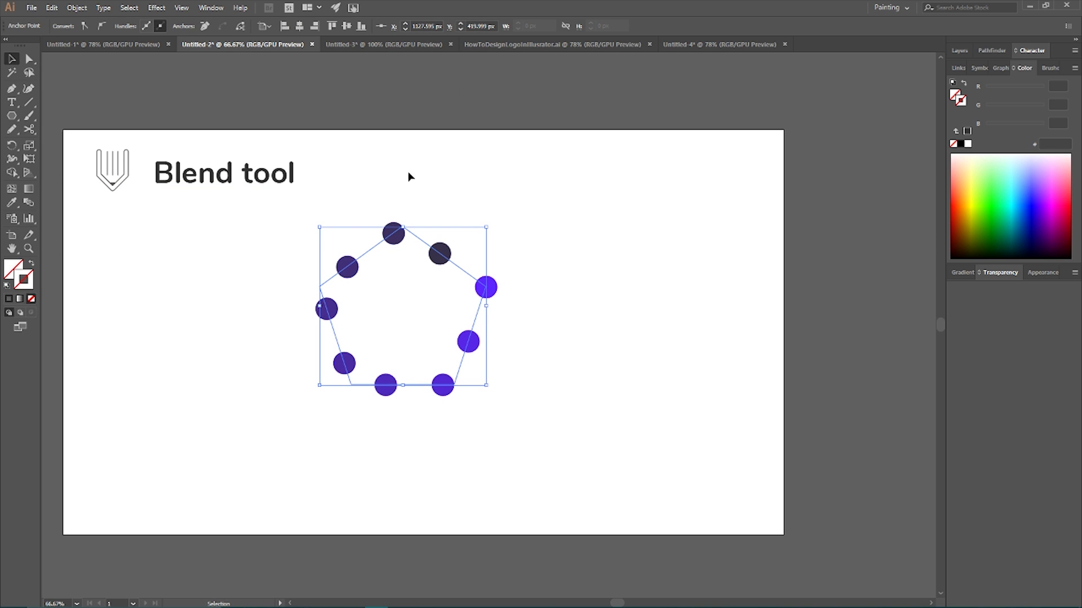
left_click(456, 179)
left_click(439, 254)
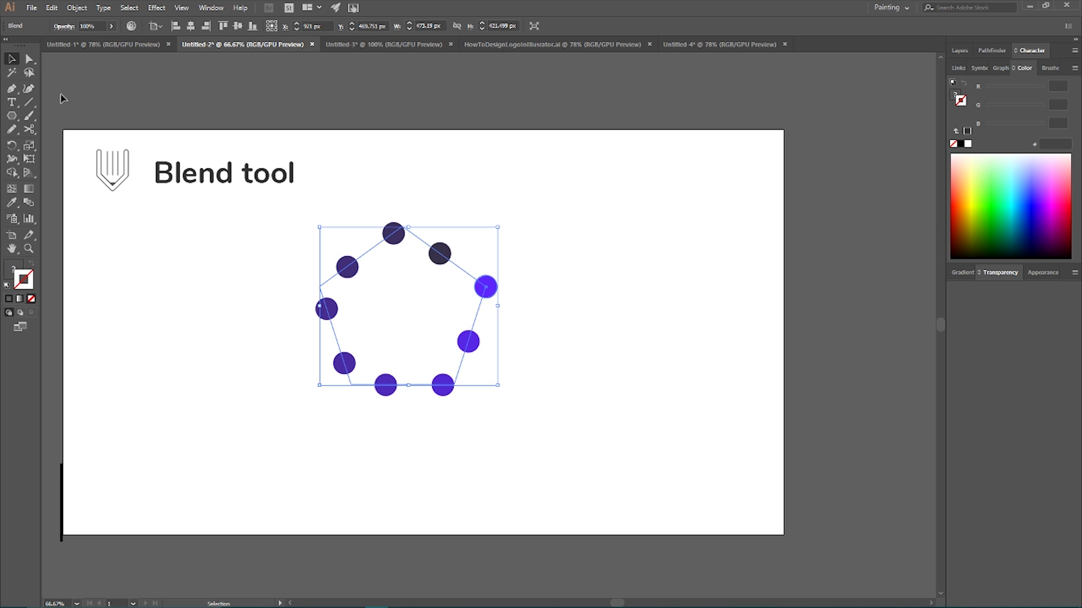
Open the Layers panel and expand Layer 1 to list the blend's contents
left_click(76, 7)
left_click(580, 198)
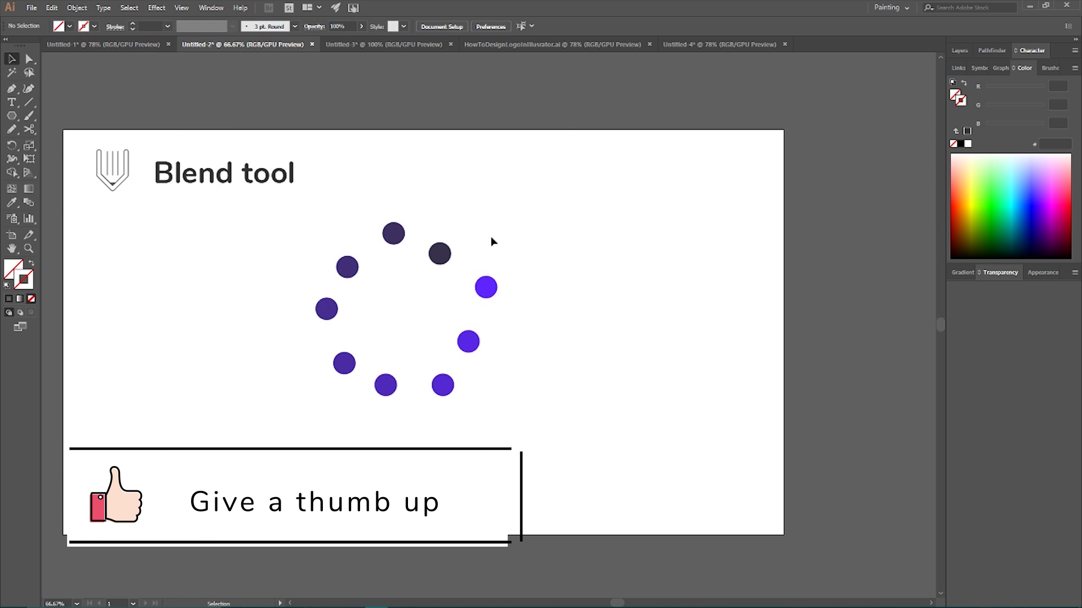
left_click(440, 254)
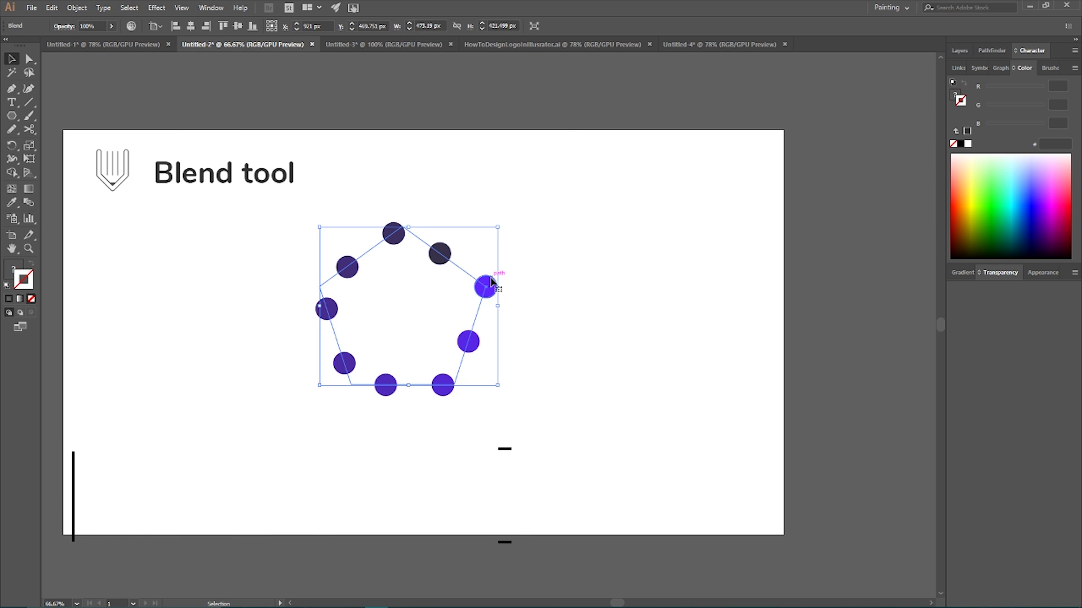
left_click(954, 52)
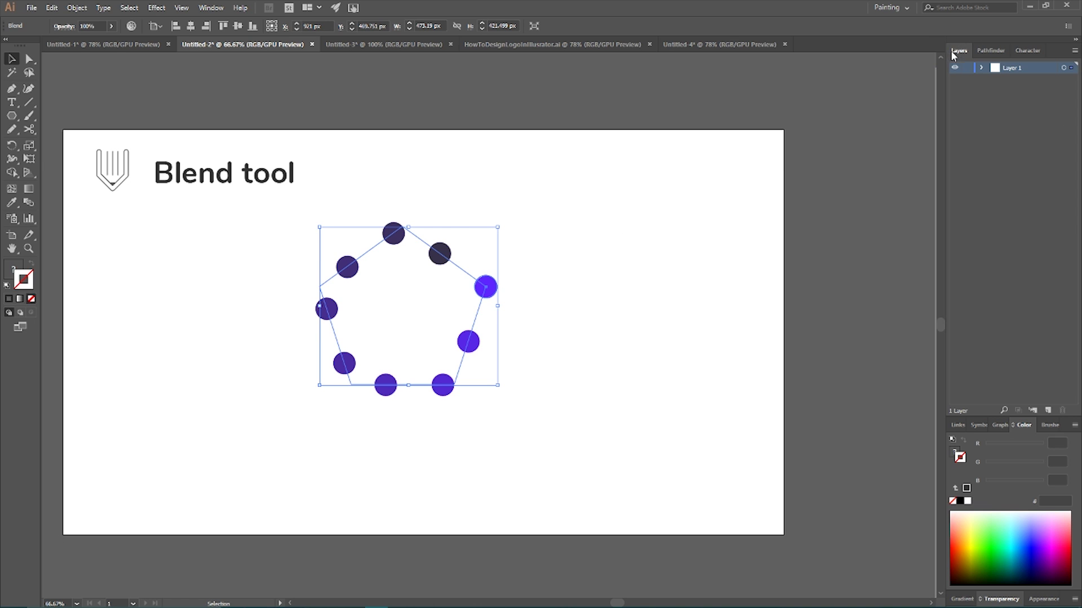
left_click(981, 68)
Fill the blend's dark source circle with red f94b4b, targeting it from the Layers panel
left_click(995, 79)
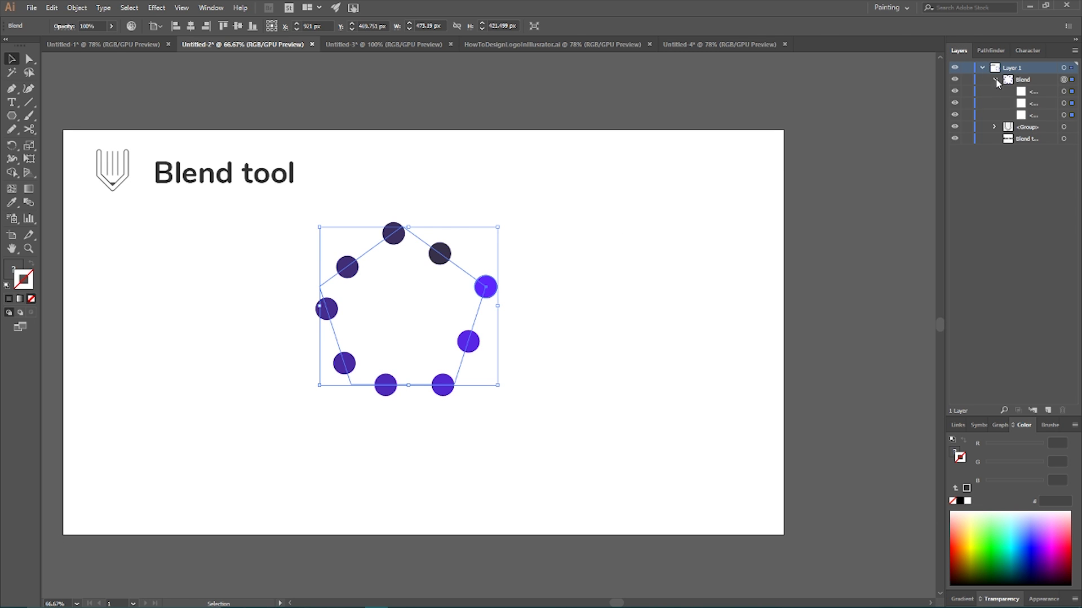
left_click(1064, 103)
left_click(1064, 116)
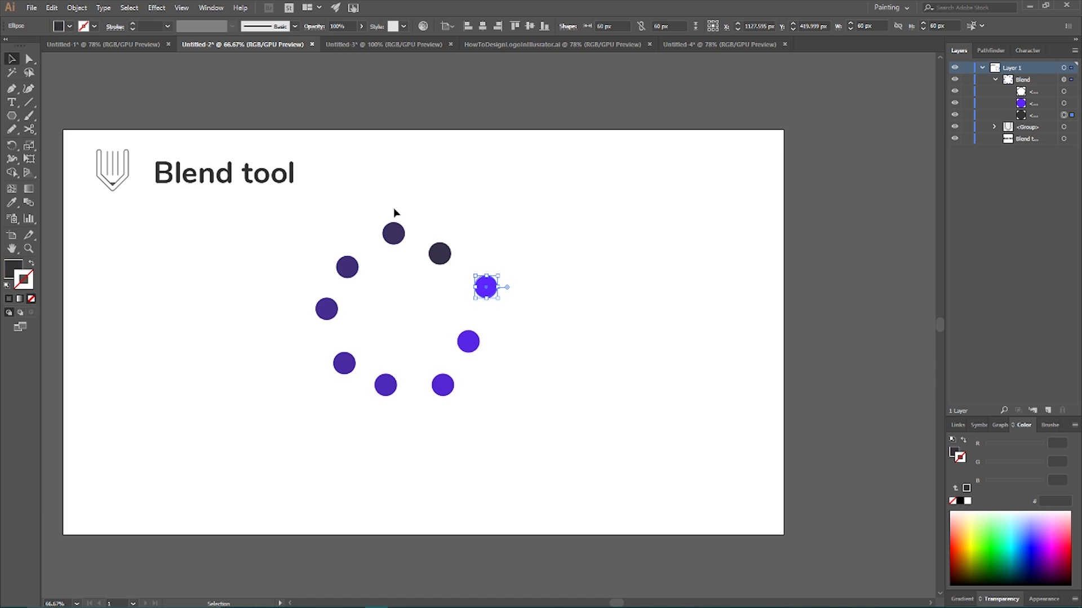
double_click(14, 266)
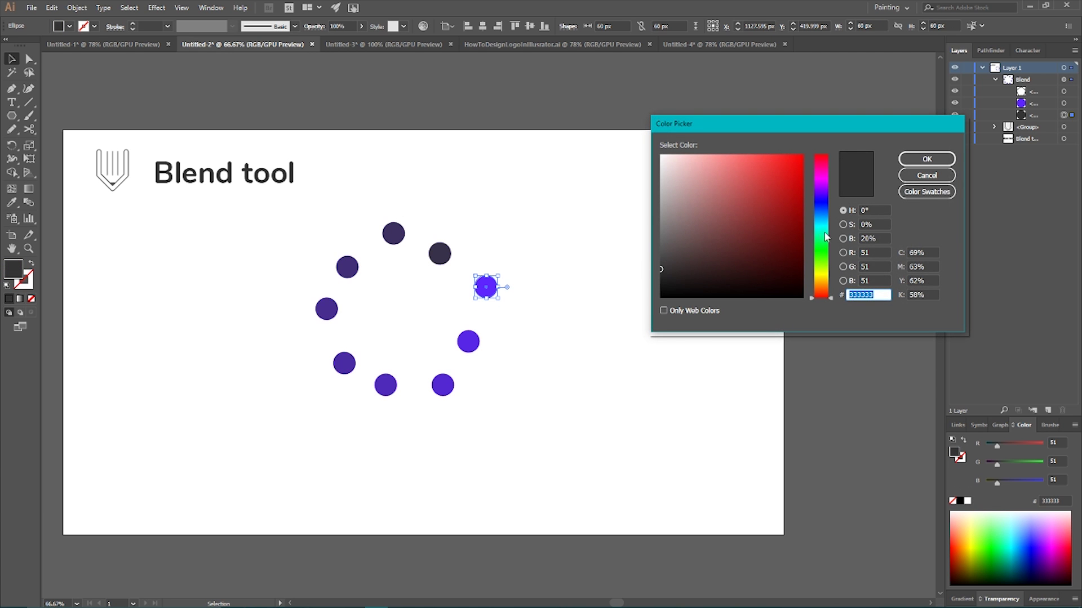
left_click_drag(761, 218, 760, 158)
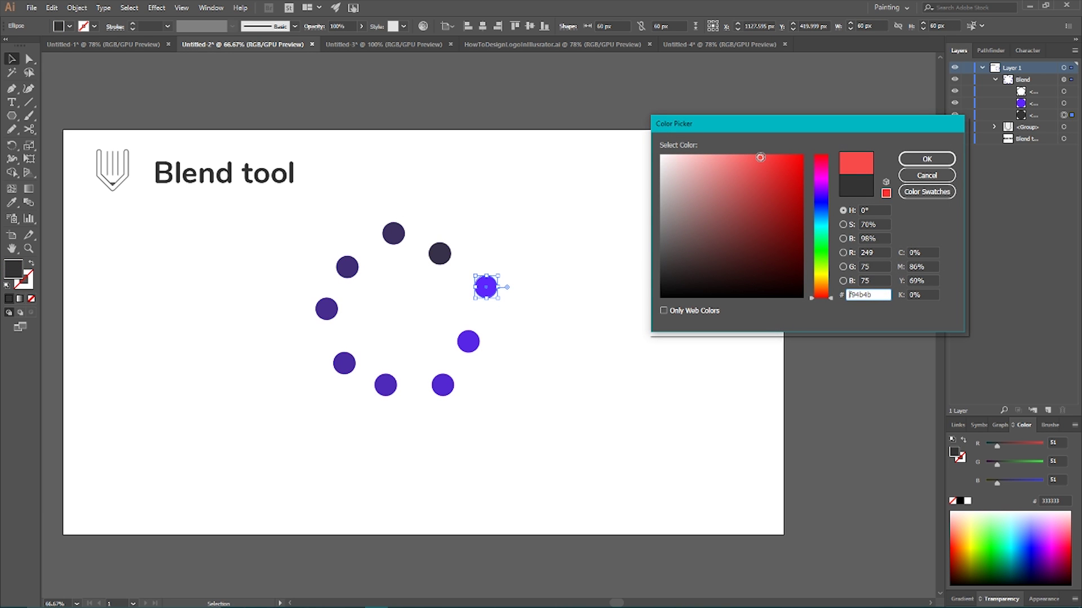
left_click(926, 159)
left_click(616, 173)
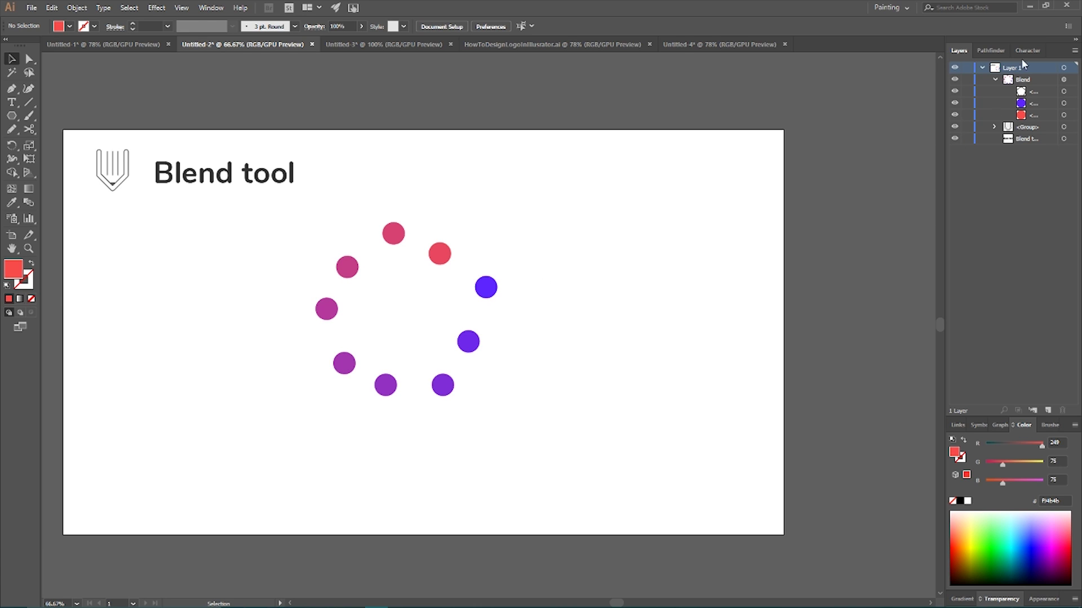
left_click(982, 68)
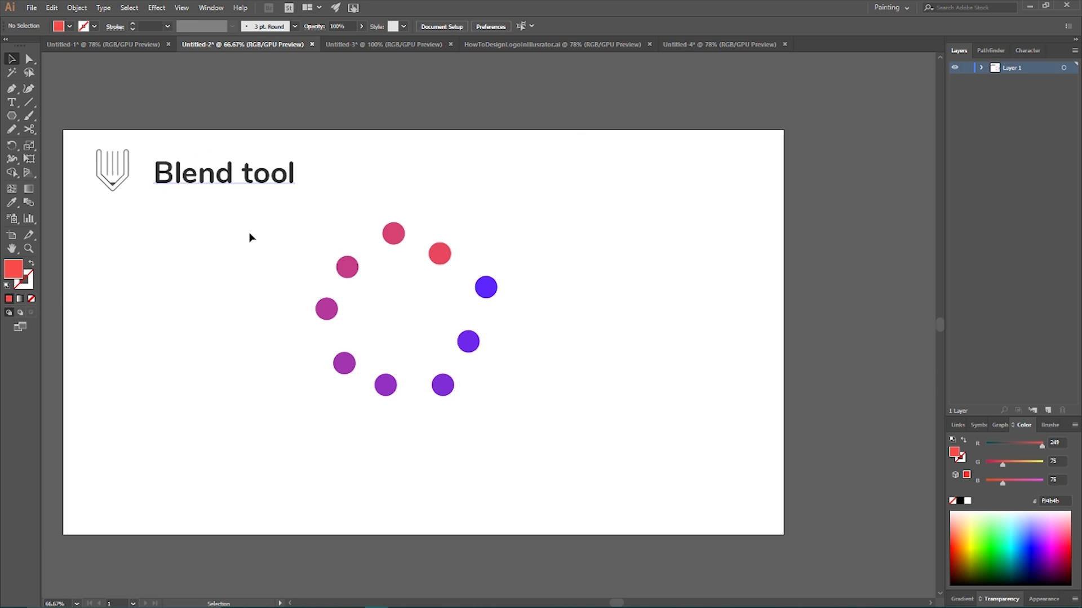
Open Blend Options for the circle ring with Preview on, keeping 12 specified steps
left_click(345, 279)
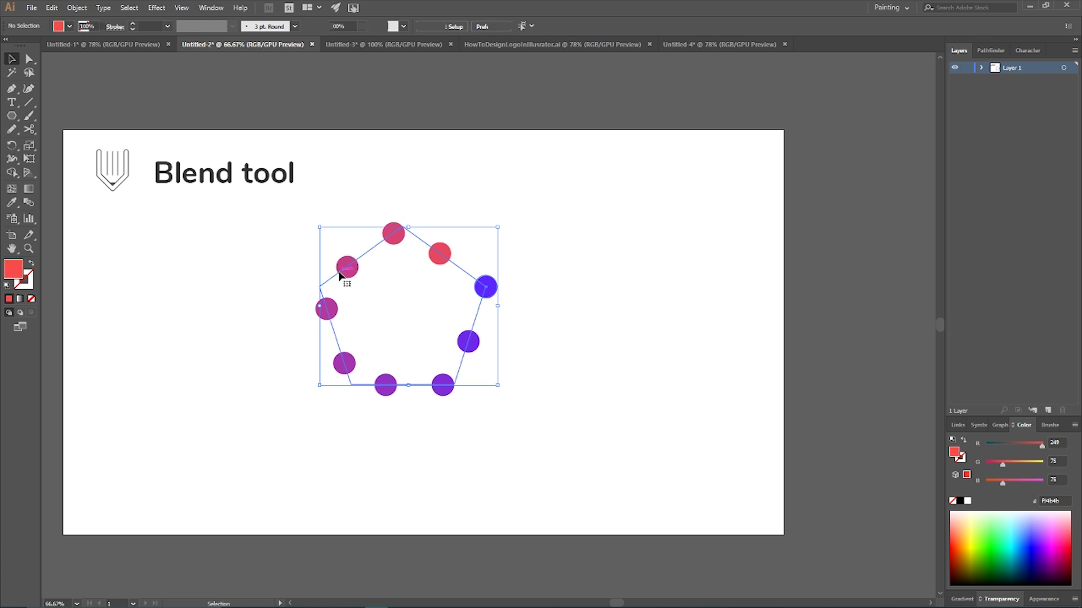
left_click(76, 9)
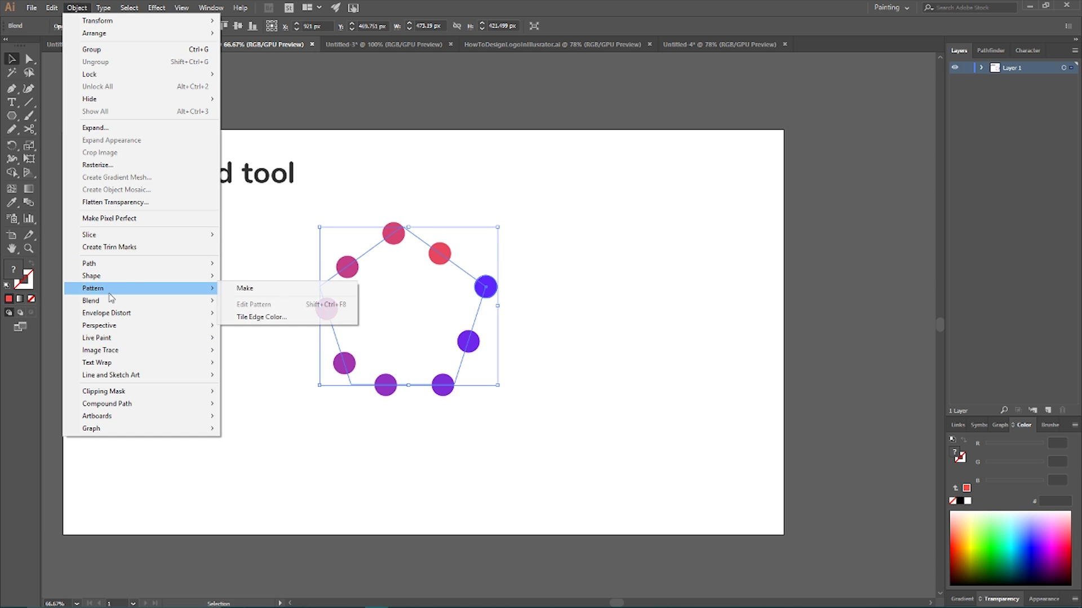
mouse_move(140, 300)
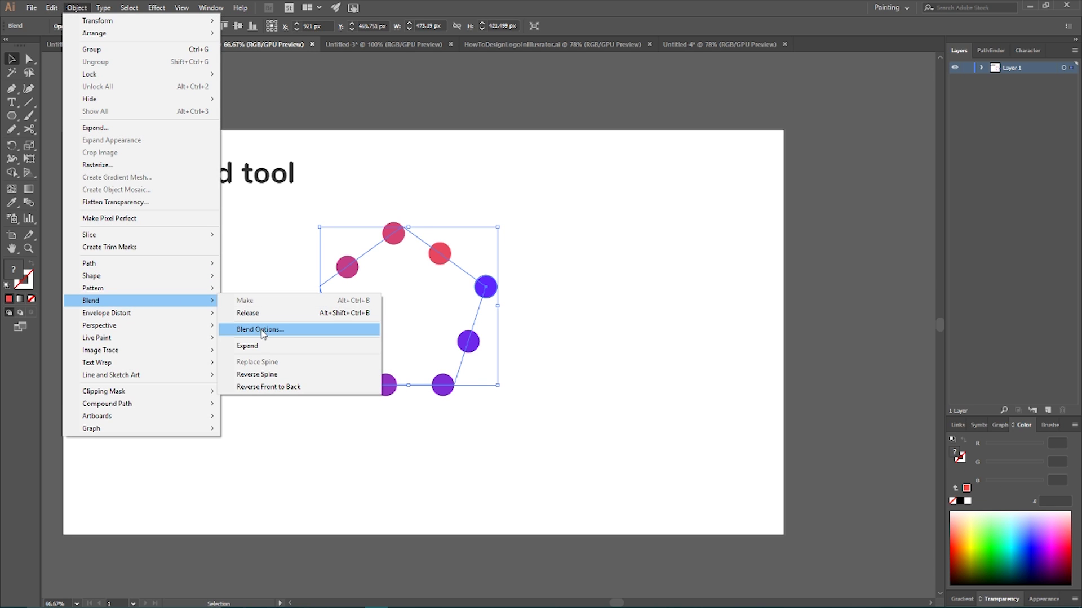
left_click(260, 330)
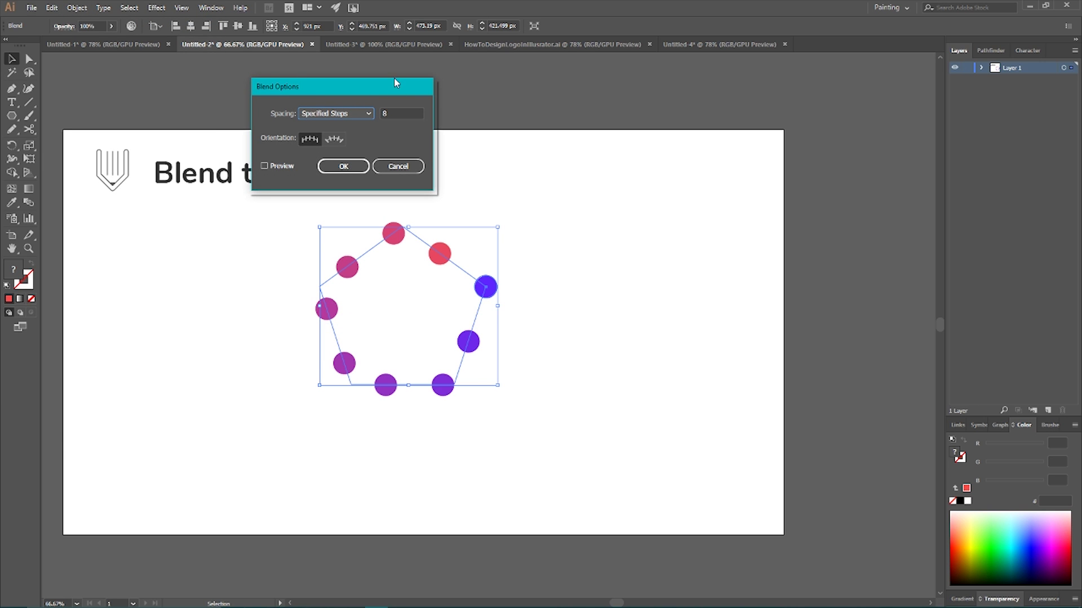
left_click_drag(374, 84, 655, 90)
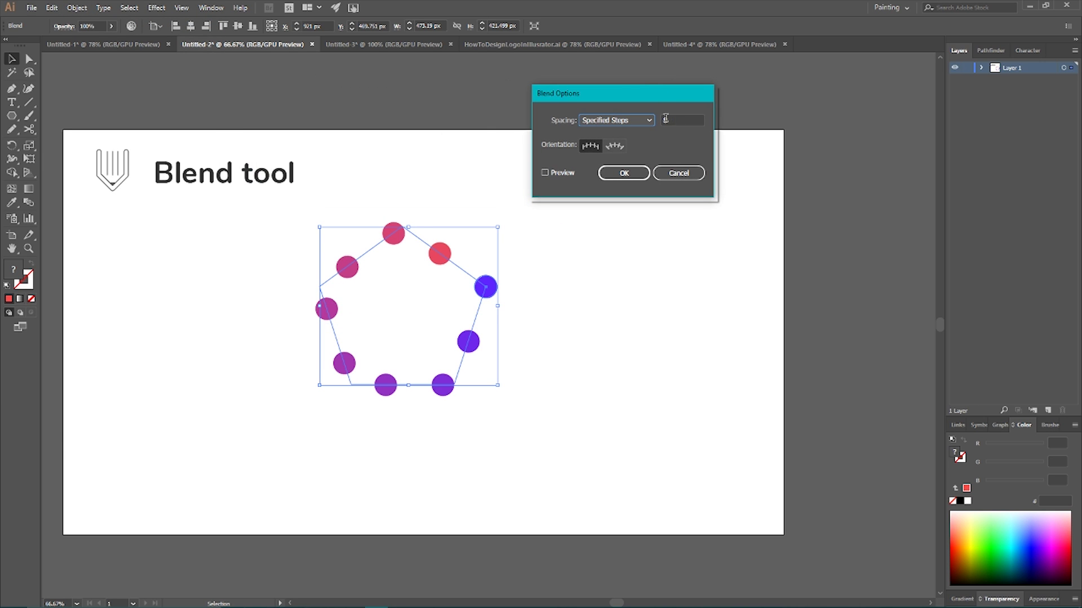
left_click(545, 173)
left_click(670, 120)
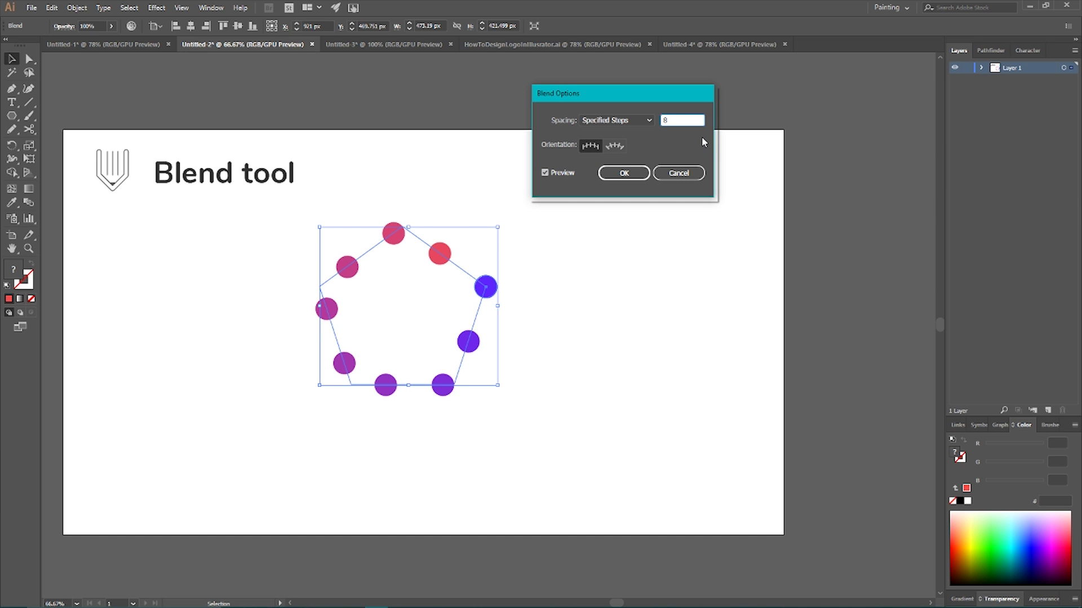
type("12")
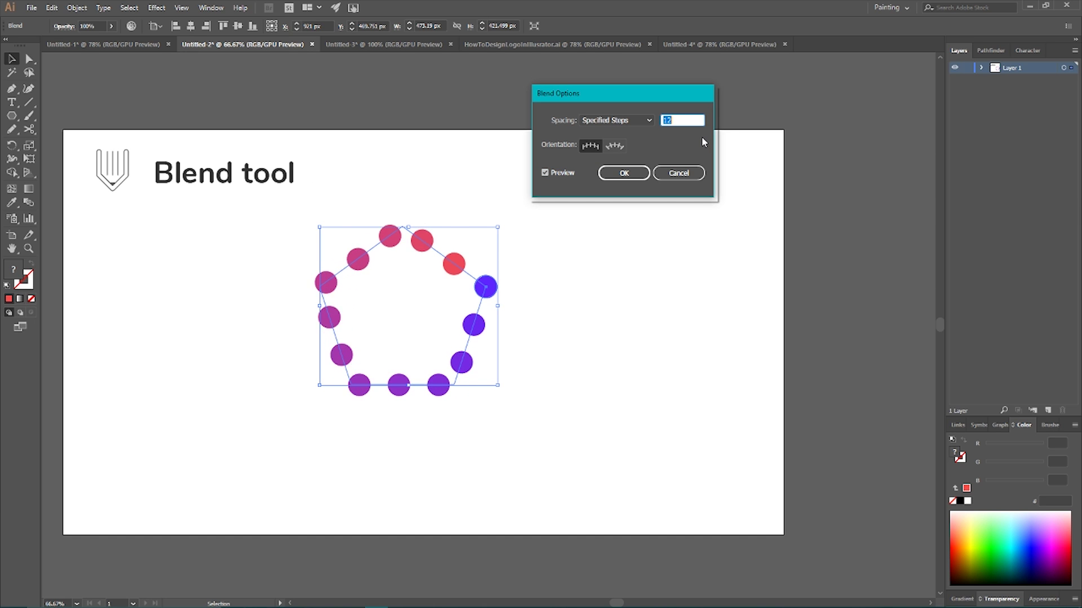
key("Up")
key("Down")
Switch blend spacing to Specified Distance of about 51 px and apply it
left_click(648, 120)
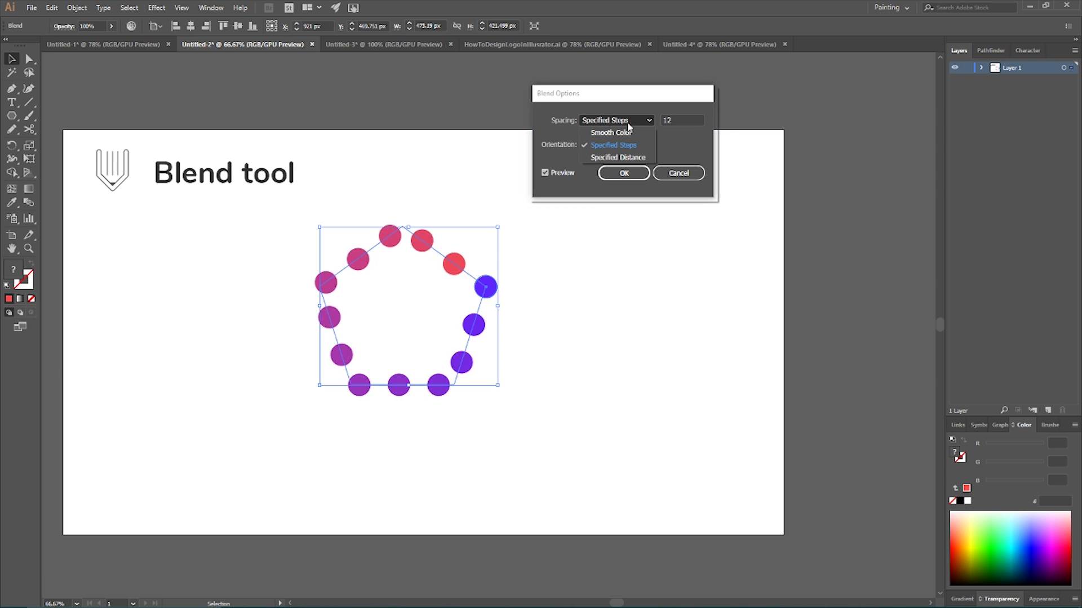
left_click(621, 162)
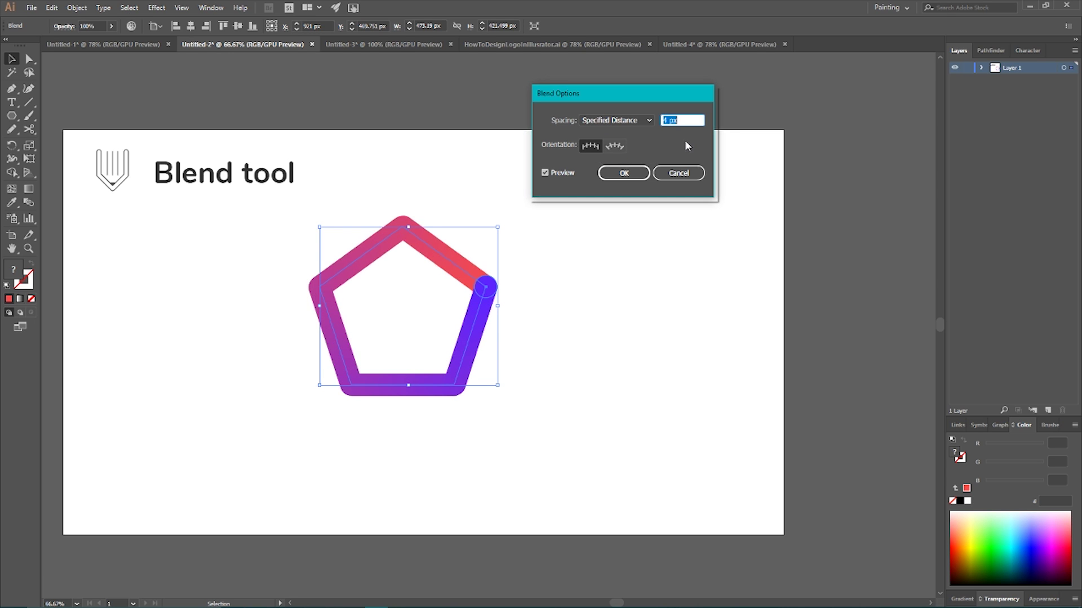
left_click(675, 119)
key("Up")
key("shift+Up")
key("shift+Up")
key("shift+Up")
key("shift+Up")
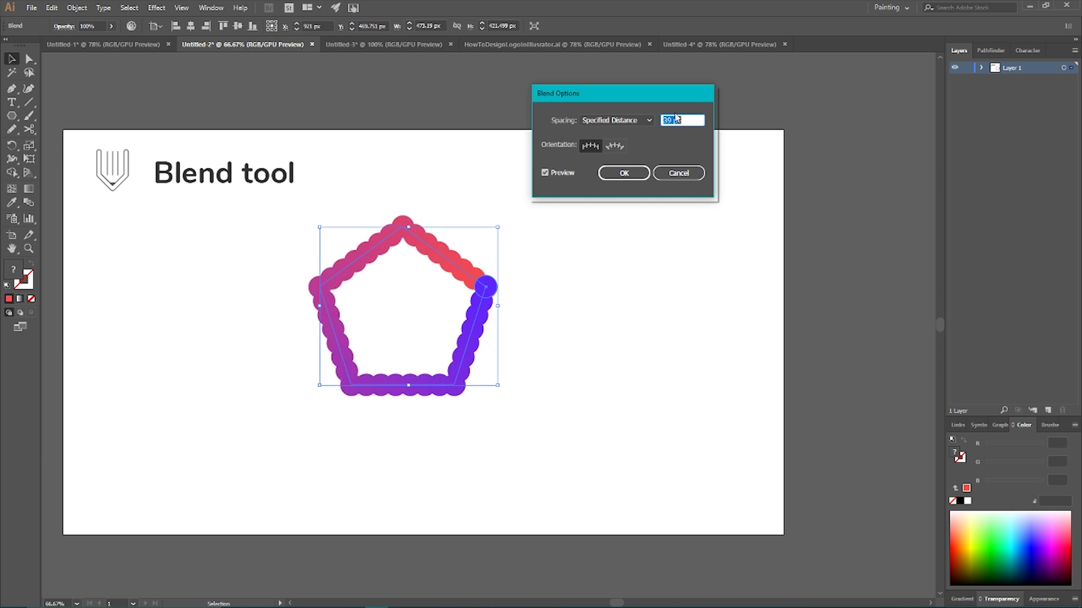
key("Up")
key("Up")
key("Up")
key("Up")
key("Up")
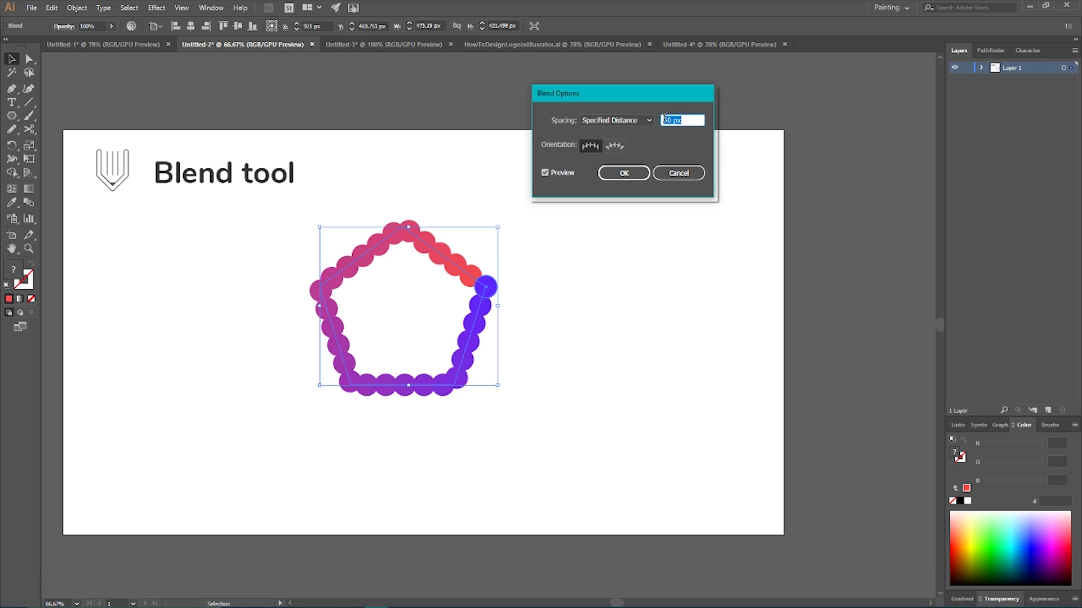
left_click(671, 120)
key("Up")
key("Up")
key("Up")
key("Up")
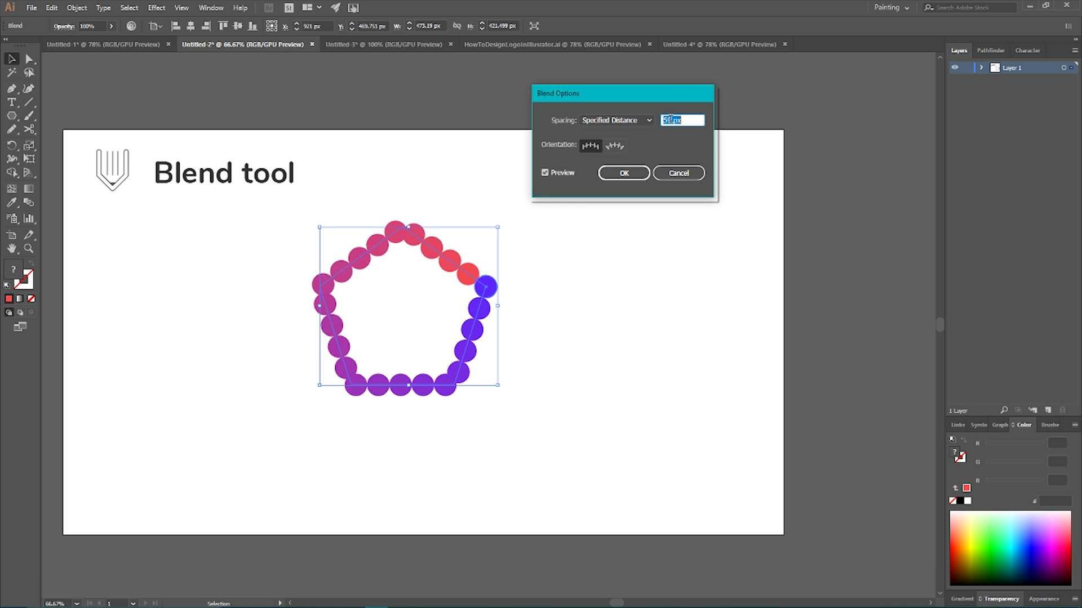
key("Up")
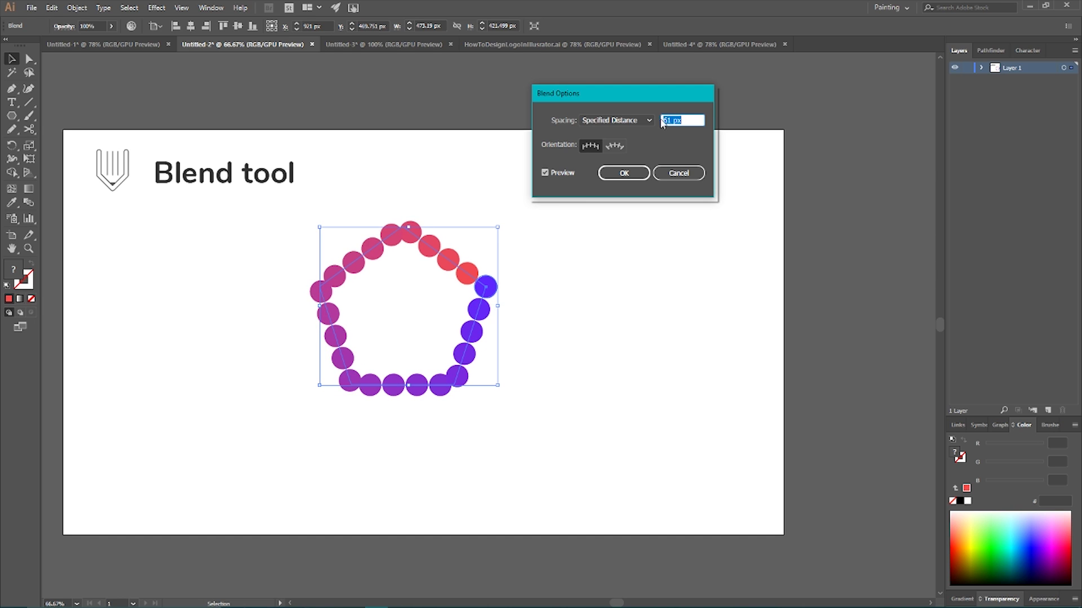
left_click(613, 175)
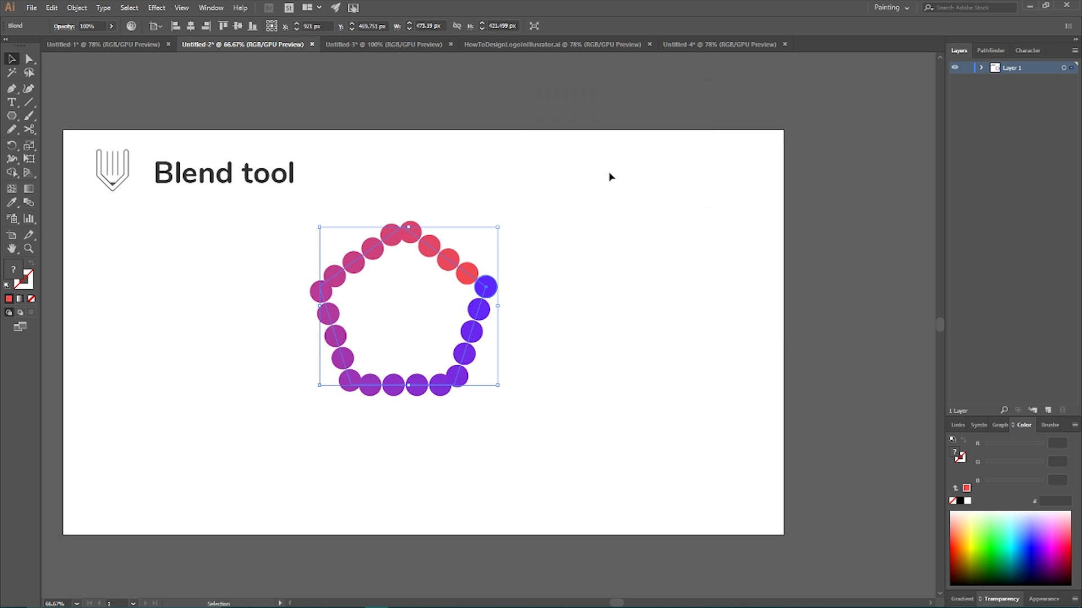
Switch to HowToDesignLogoInIllustrator.ai and select the LogoPro wordmark
left_click(519, 45)
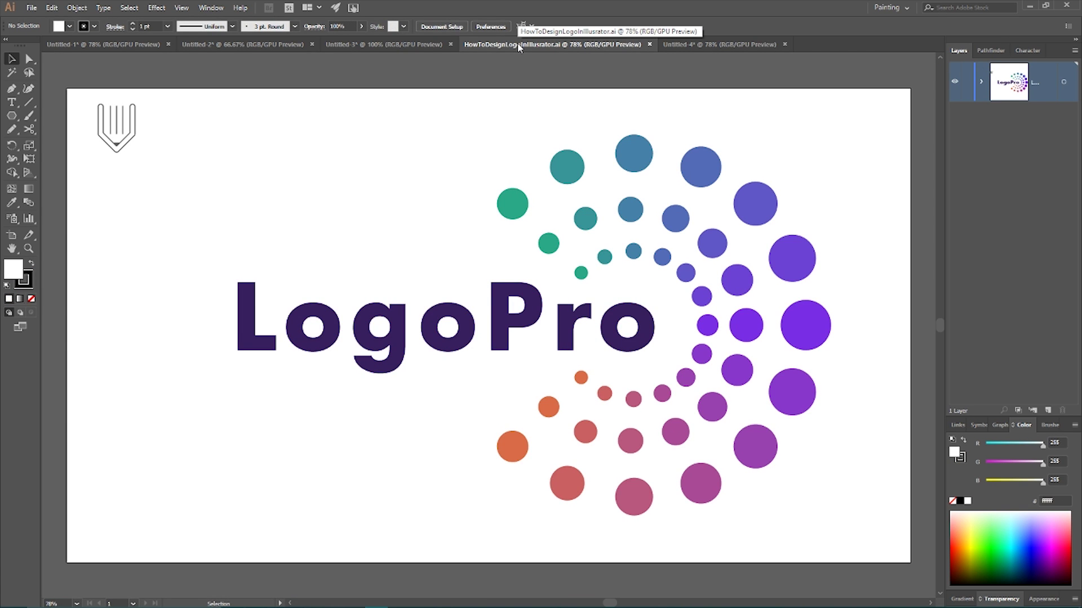
left_click(378, 360)
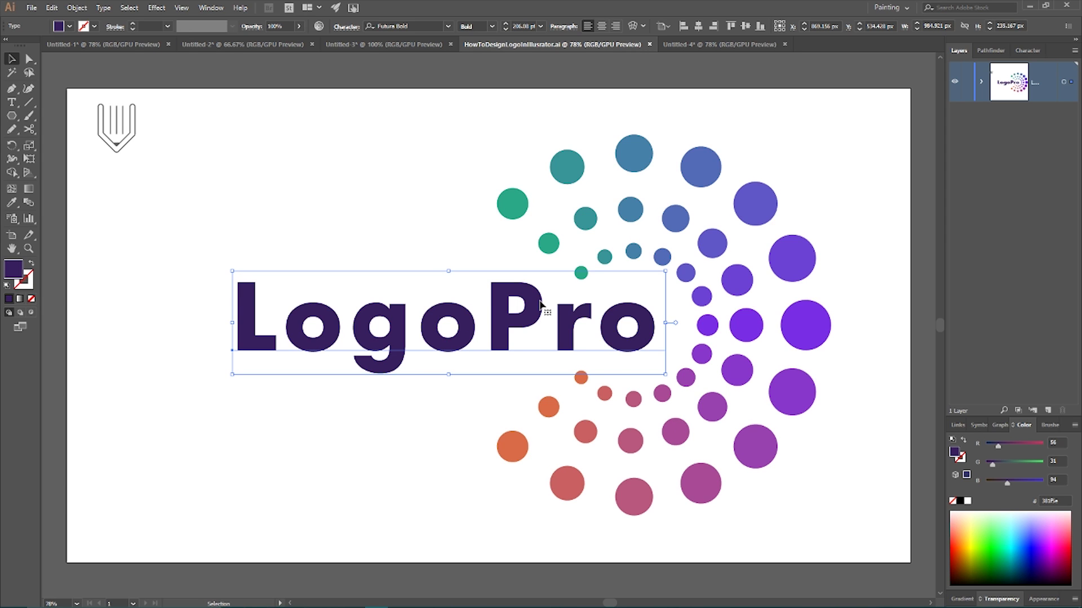
In Untitled-3, copy the circle to the upper right and move the red star beside the lower circle
left_click(340, 48)
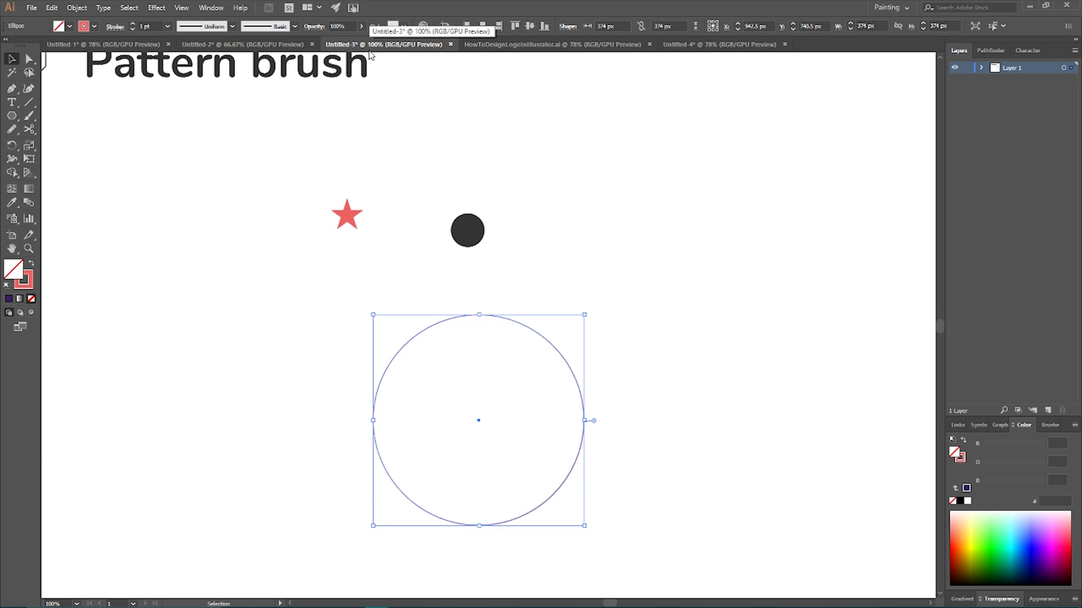
scroll(370, 55, "up", 1)
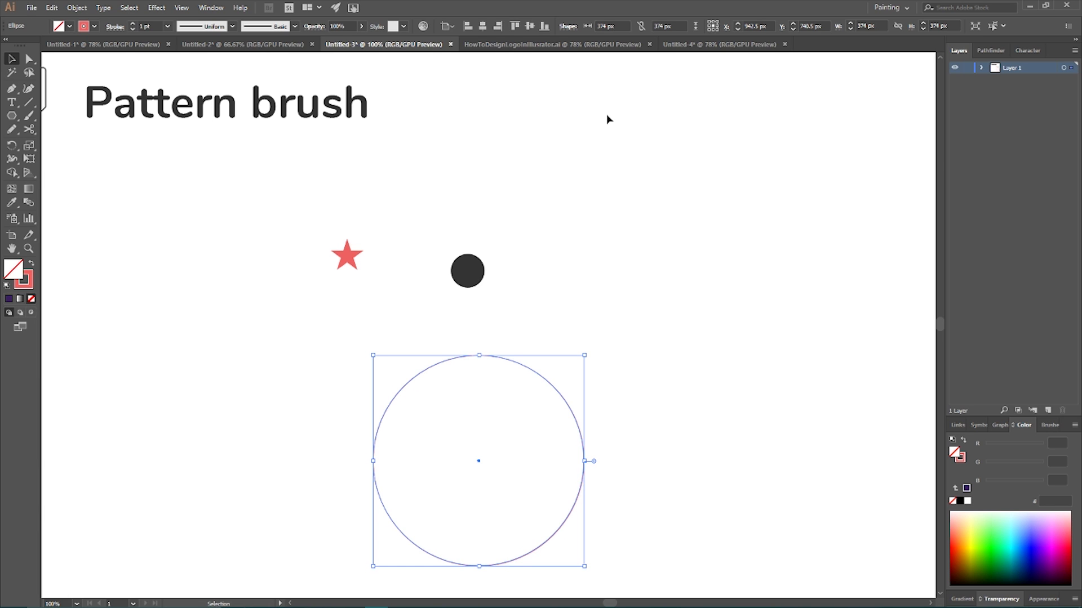
left_click_drag(541, 376, 816, 108)
mouse_move(354, 262)
left_mouse_down()
mouse_move(401, 167)
mouse_move(411, 189)
mouse_move(448, 199)
mouse_move(442, 167)
mouse_move(920, 429)
mouse_move(574, 353)
left_mouse_up()
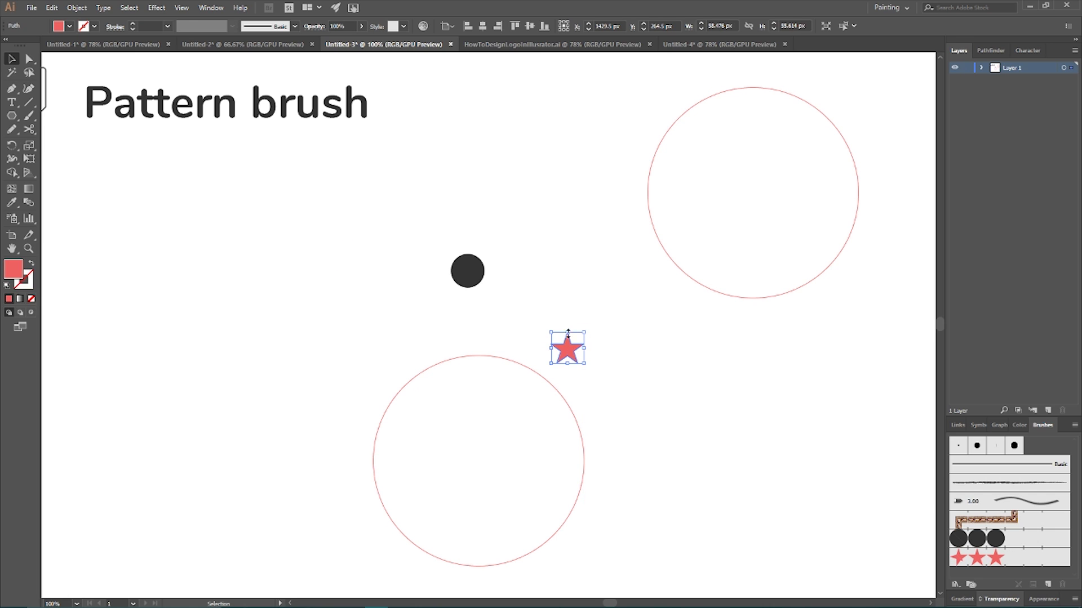
left_click(211, 7)
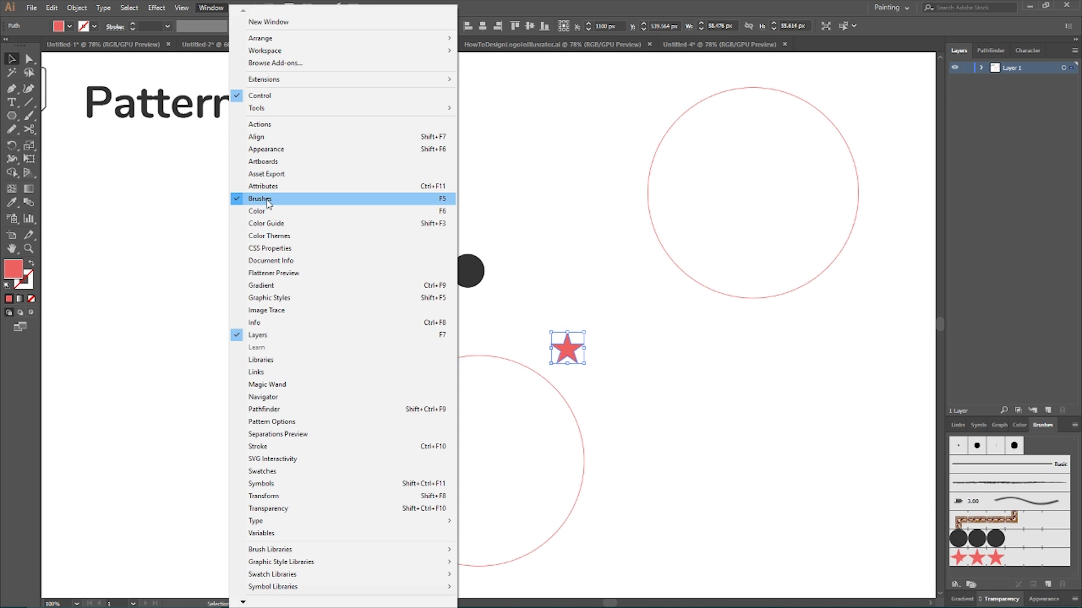
Drag the red star into the Brushes panel and create it as a Pattern Brush
left_click(572, 205)
left_click(572, 205)
mouse_move(557, 359)
left_mouse_down()
mouse_move(1042, 462)
mouse_move(1053, 453)
mouse_move(1047, 468)
mouse_move(1052, 457)
left_mouse_up()
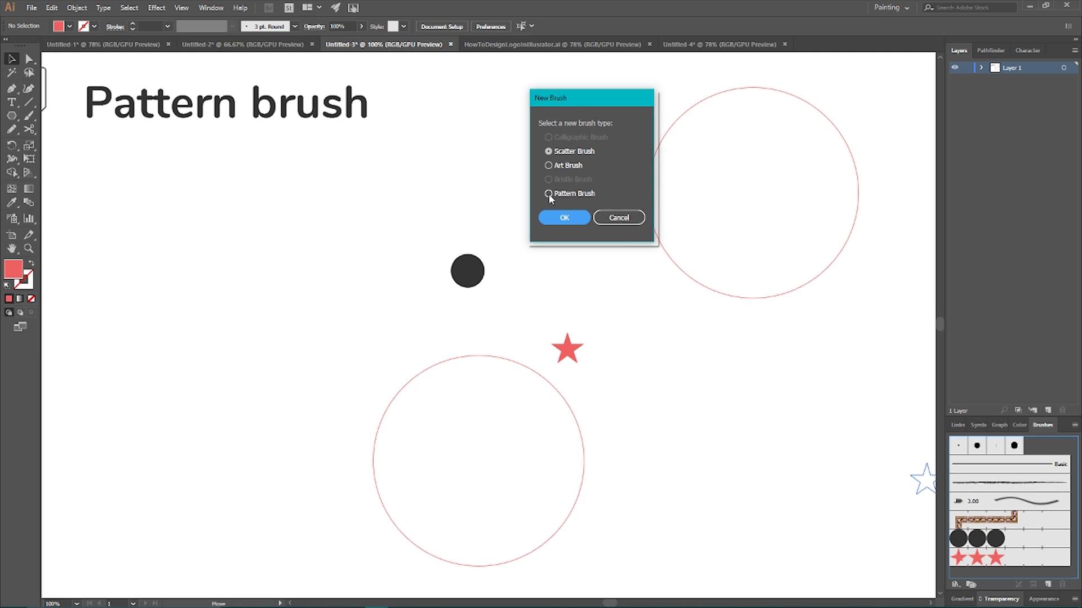
left_click_drag(567, 98, 397, 85)
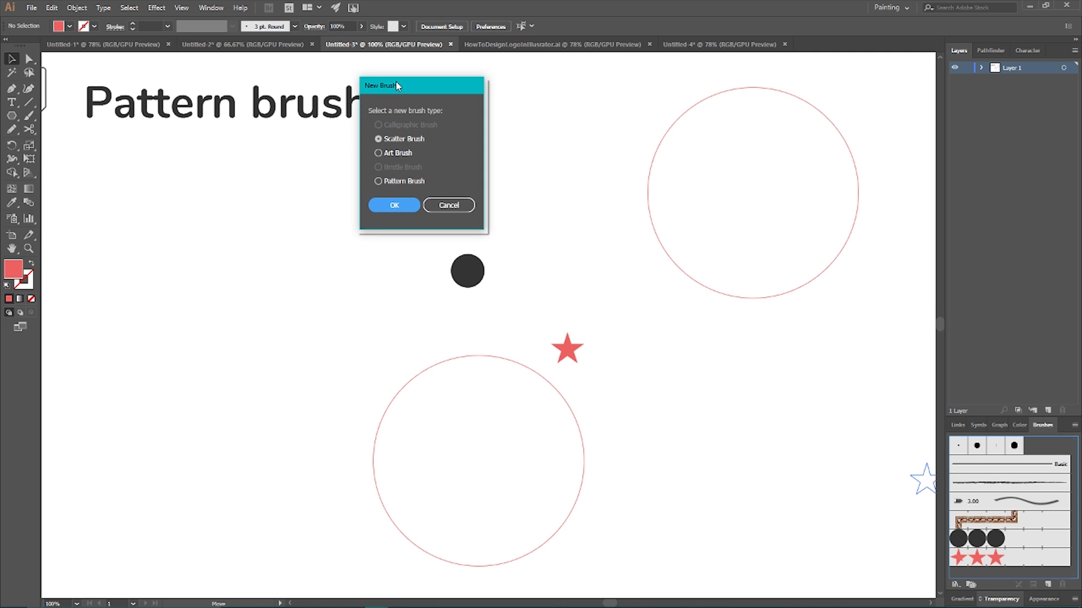
left_click(378, 181)
left_click(394, 205)
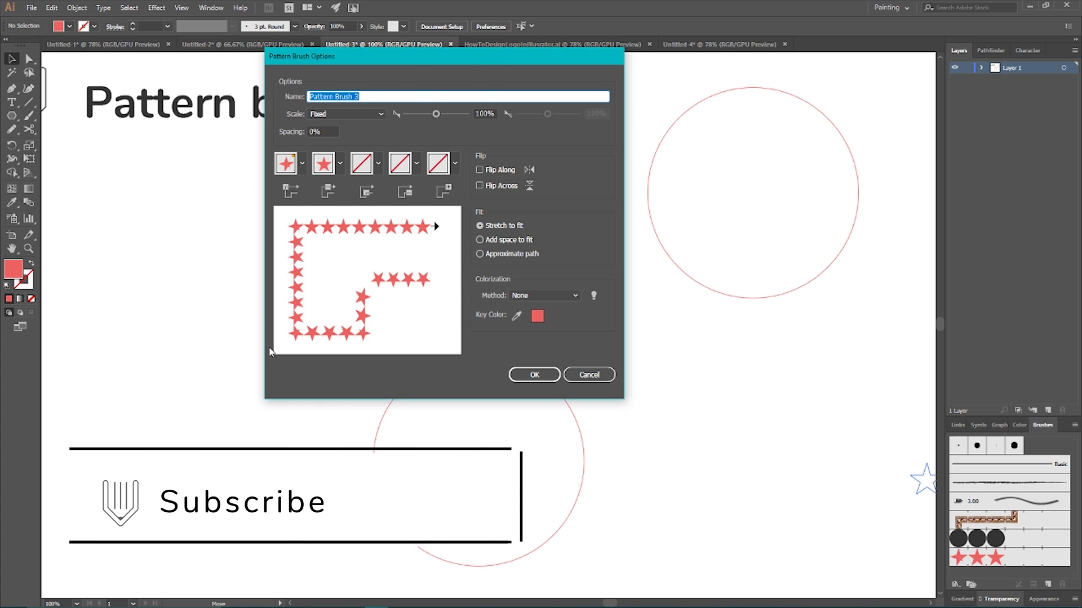
Give the new star pattern brush 300% spacing and Hue Shift colorization
left_click(313, 132)
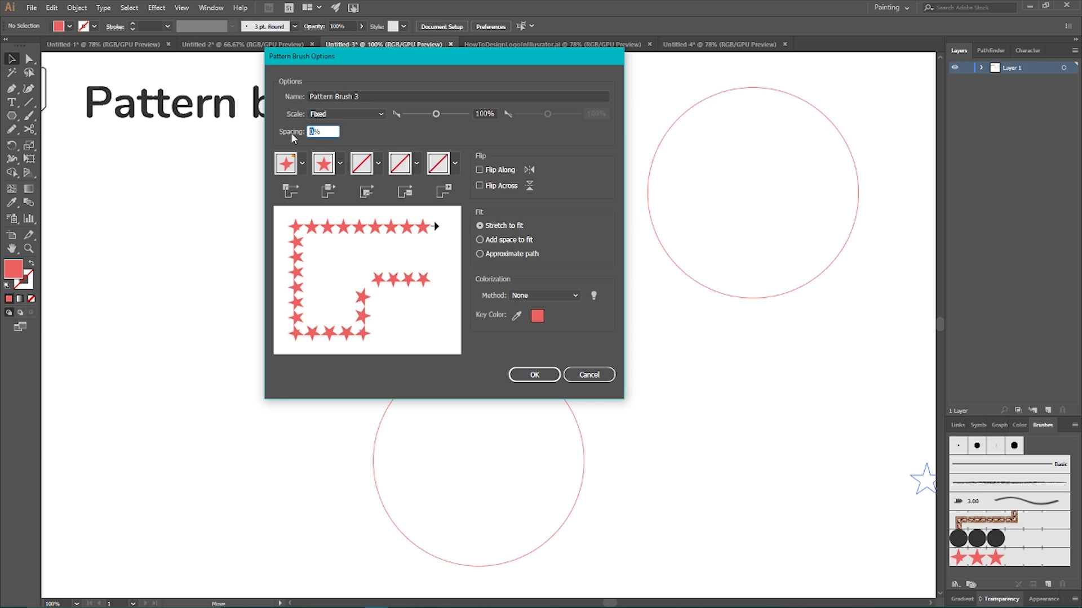
type("300")
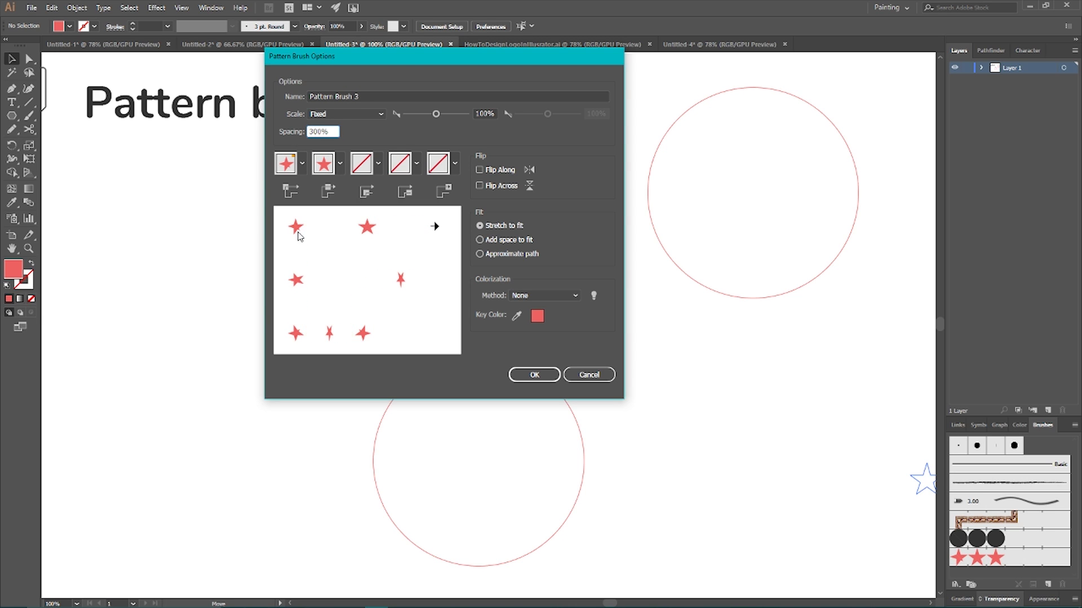
left_click(314, 166)
left_click(302, 163)
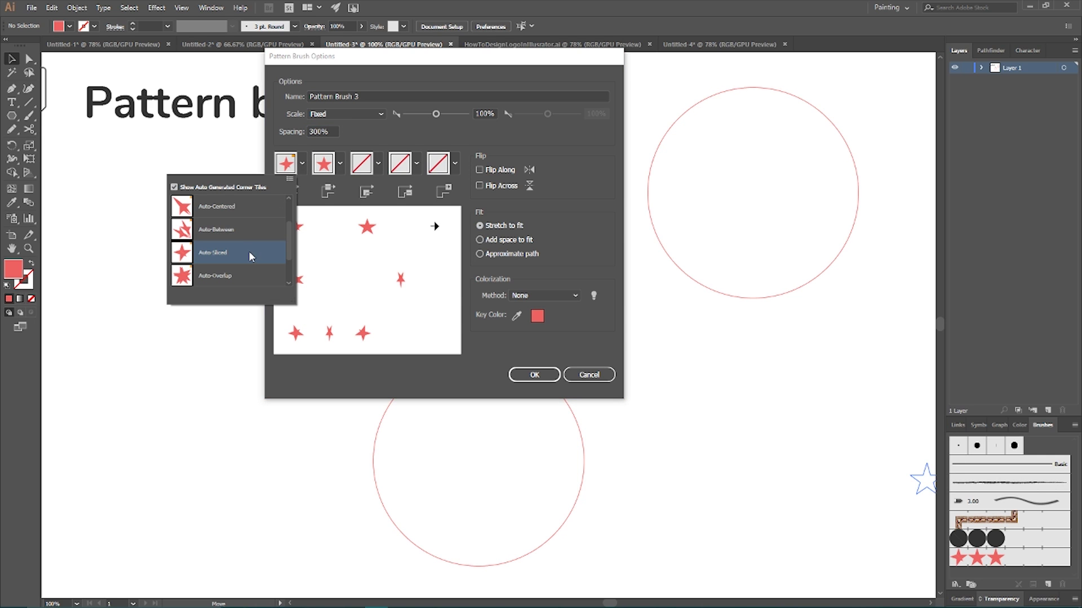
scroll(248, 251, "down", 2)
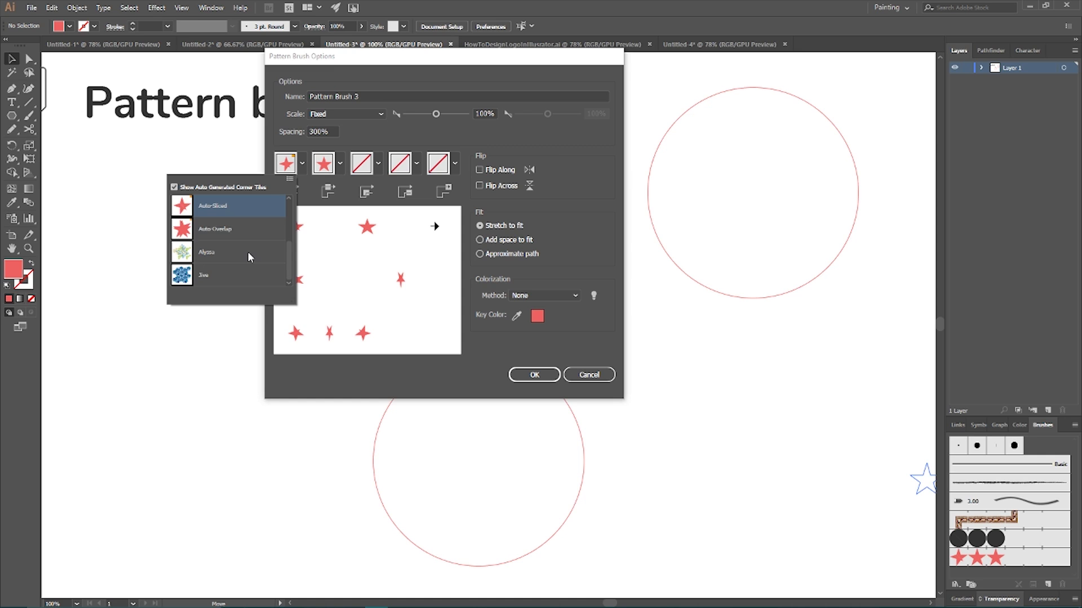
left_click(541, 135)
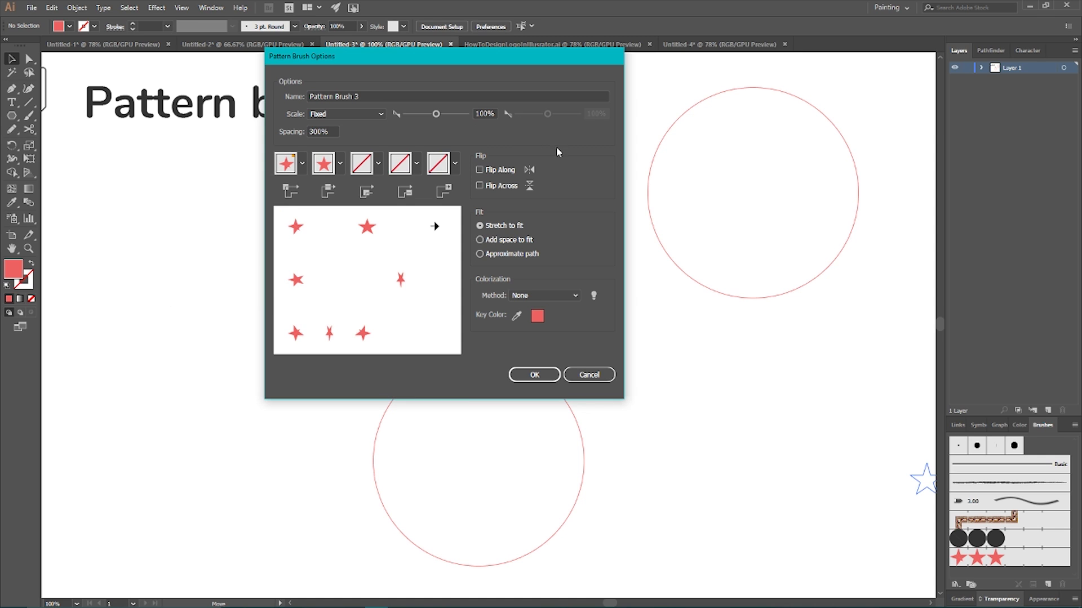
left_click(532, 299)
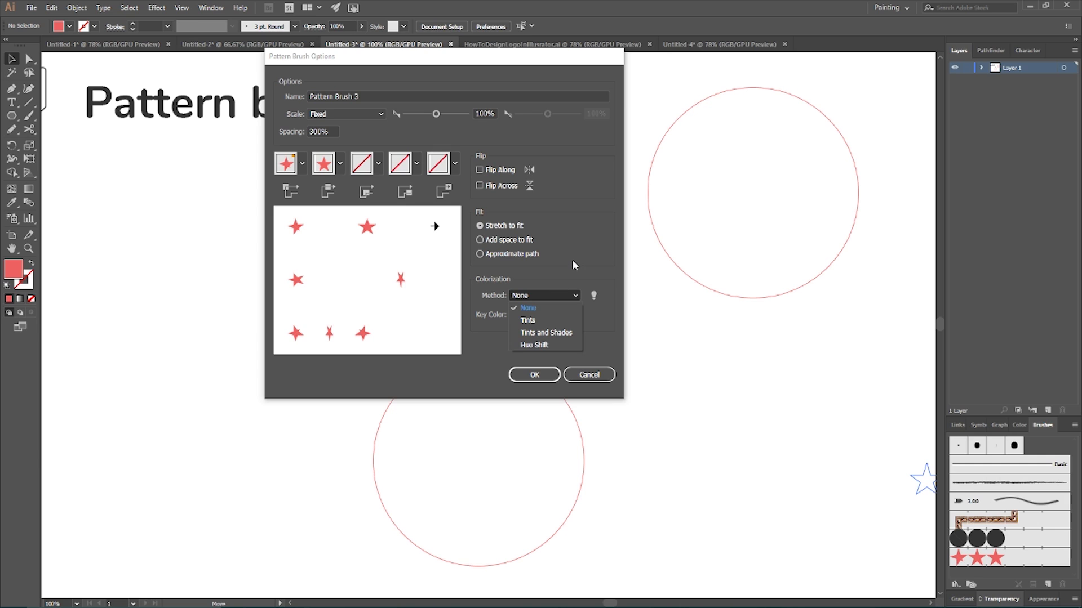
left_click(545, 348)
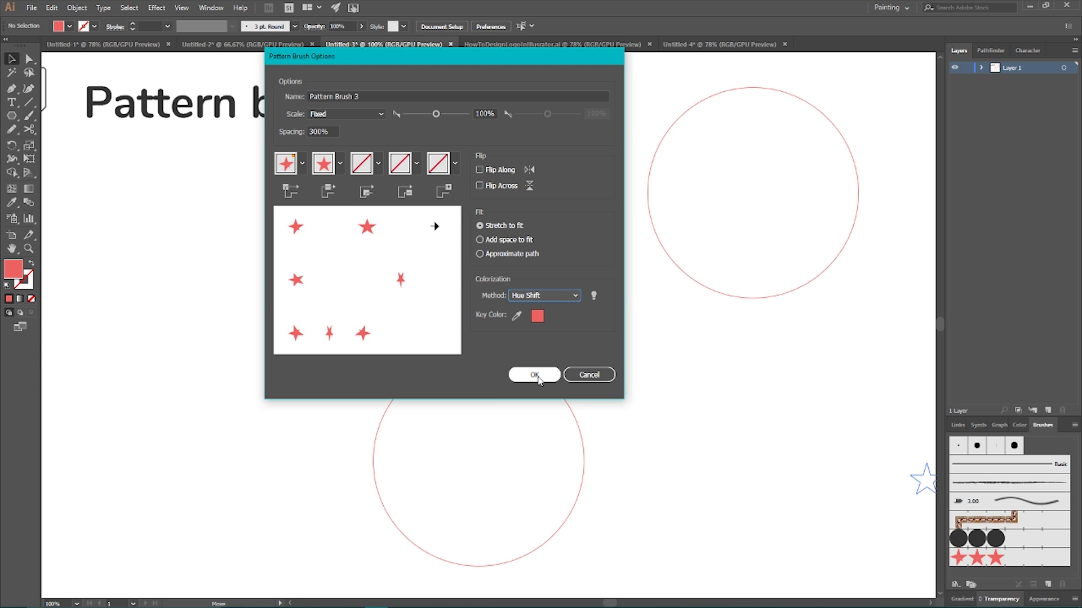
Save the star brush and apply it to the lower circle
left_click(523, 375)
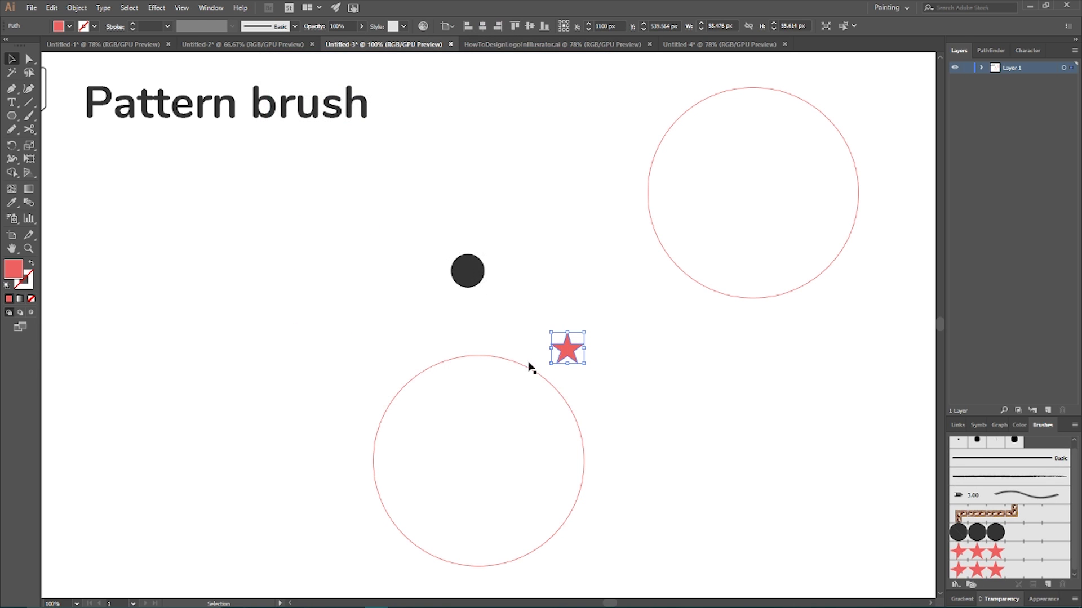
left_click(560, 394)
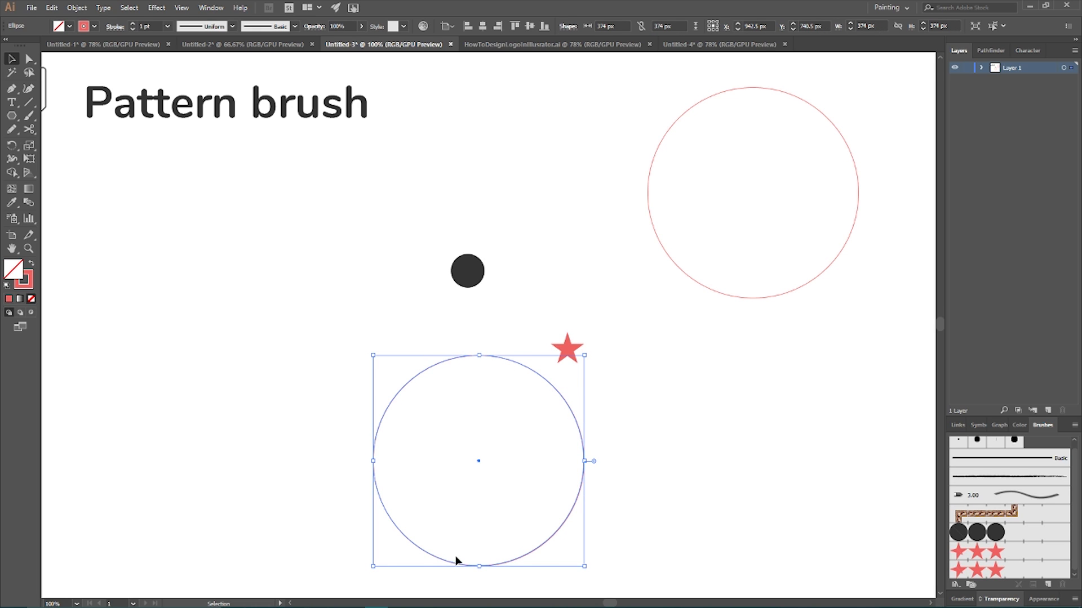
left_click(972, 575)
left_click(683, 380)
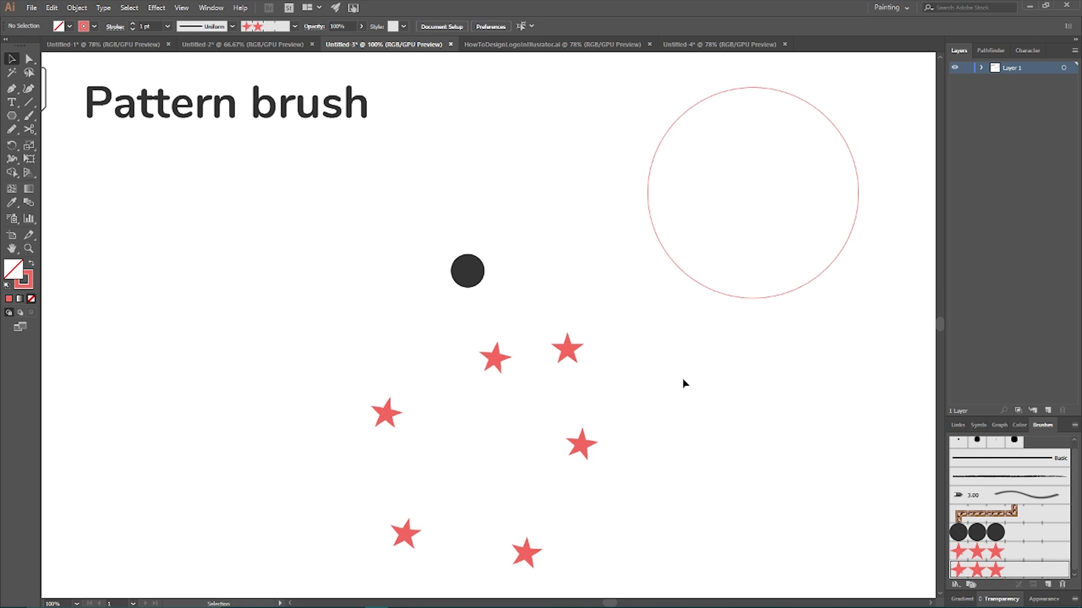
Move the star-brushed circle up and left, keeping its stroke weight at 1 pt
left_click(584, 447)
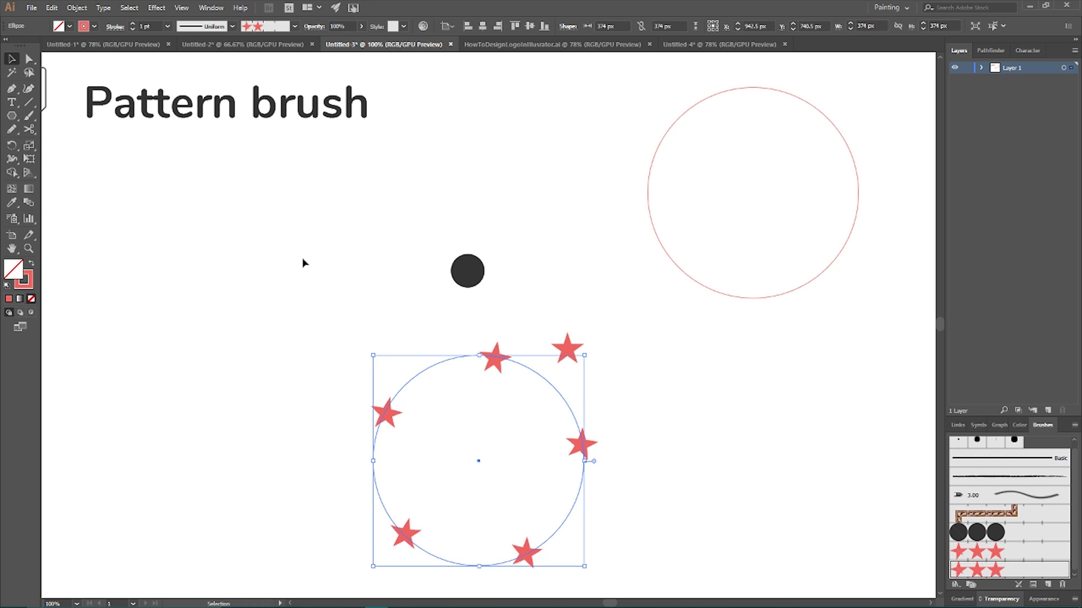
left_click(134, 24)
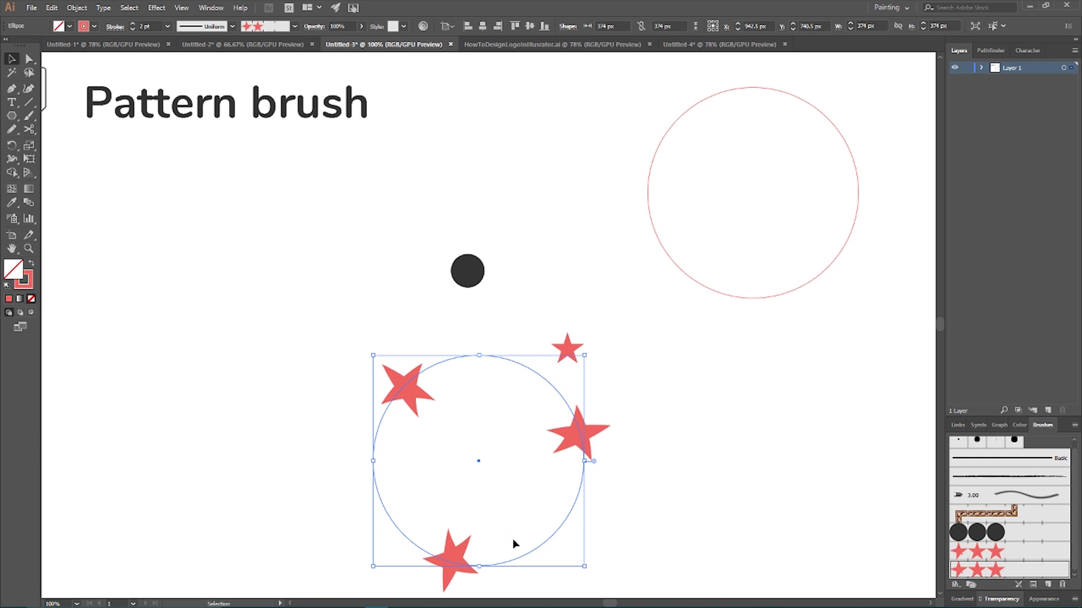
mouse_move(582, 449)
left_mouse_down()
mouse_move(391, 338)
mouse_move(389, 316)
left_mouse_up()
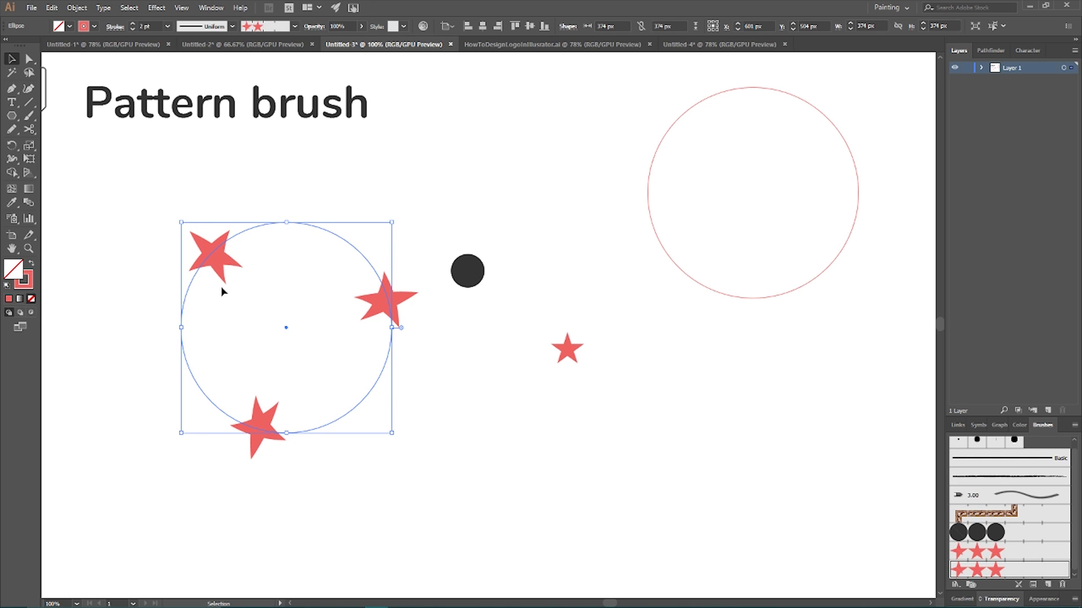
key("ctrl+z")
Change the star brush spacing to 200% and apply it to existing strokes
double_click(981, 569)
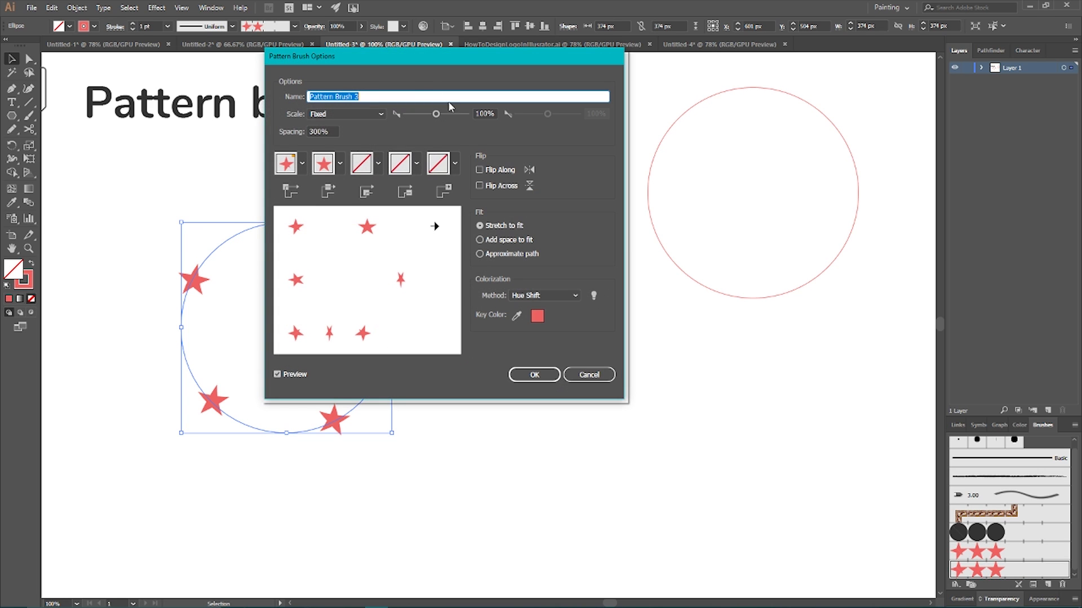
key("Tab")
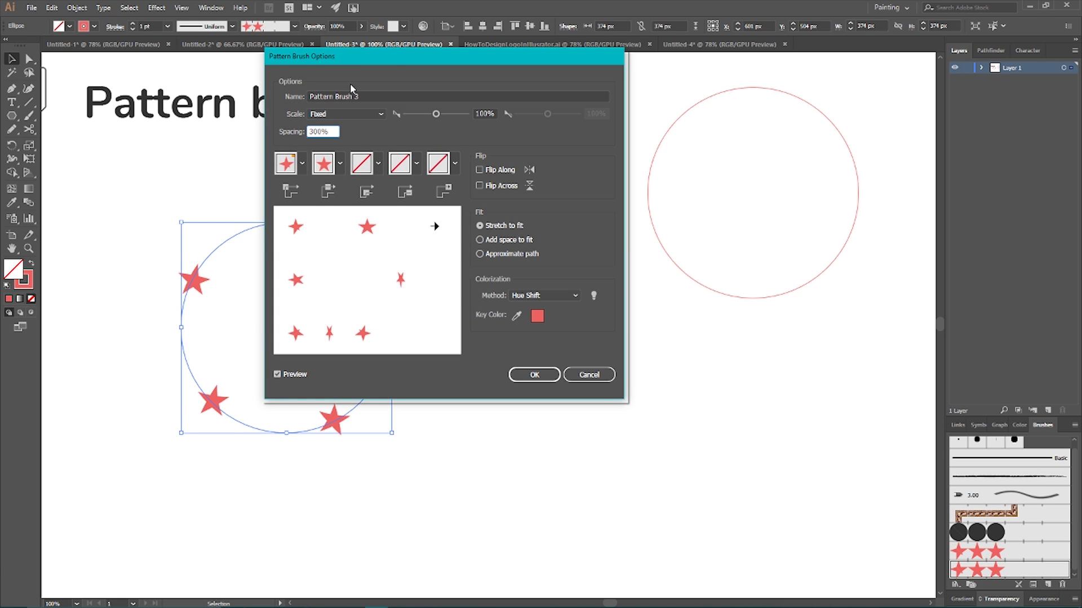
type("200")
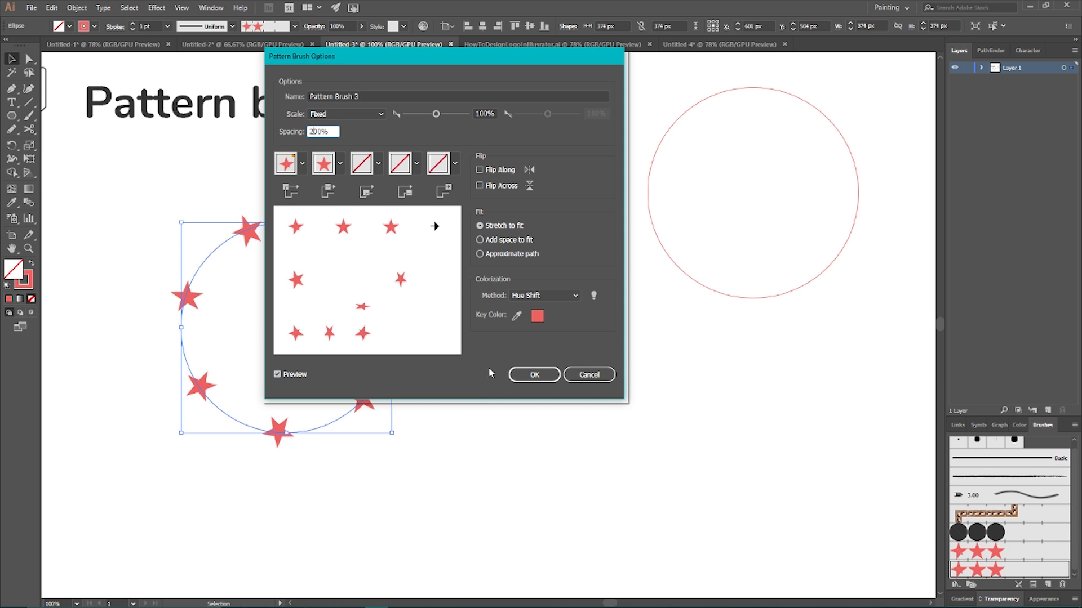
left_click(535, 376)
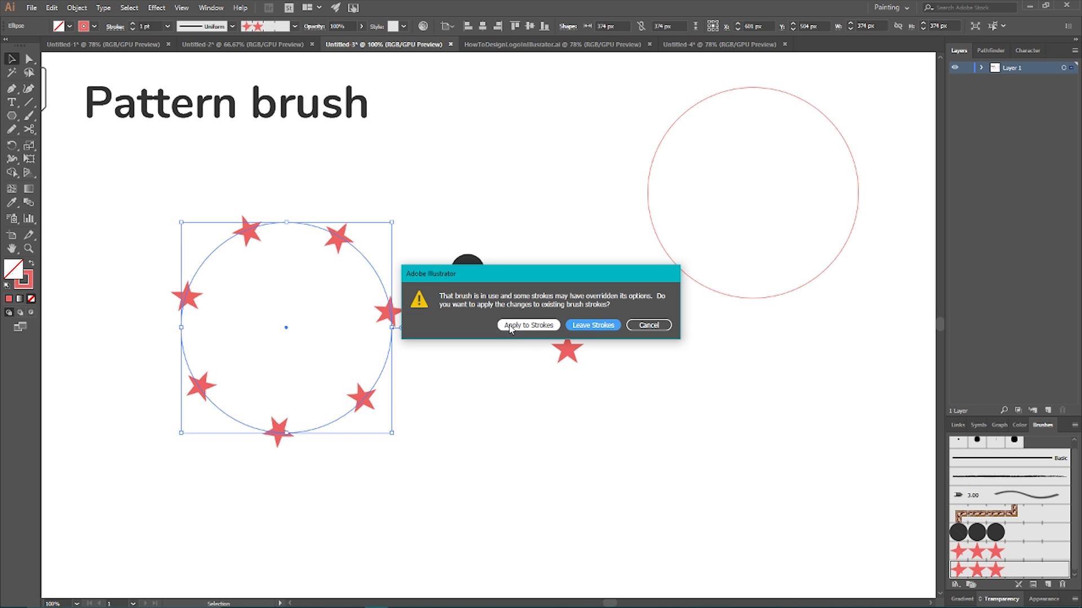
left_click(510, 327)
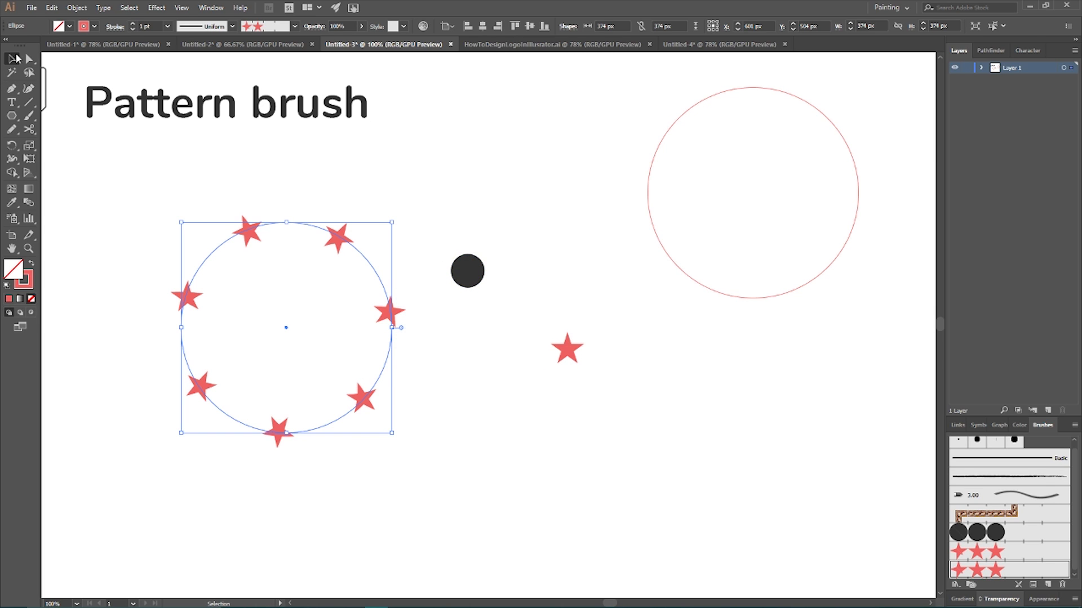
left_click(164, 204)
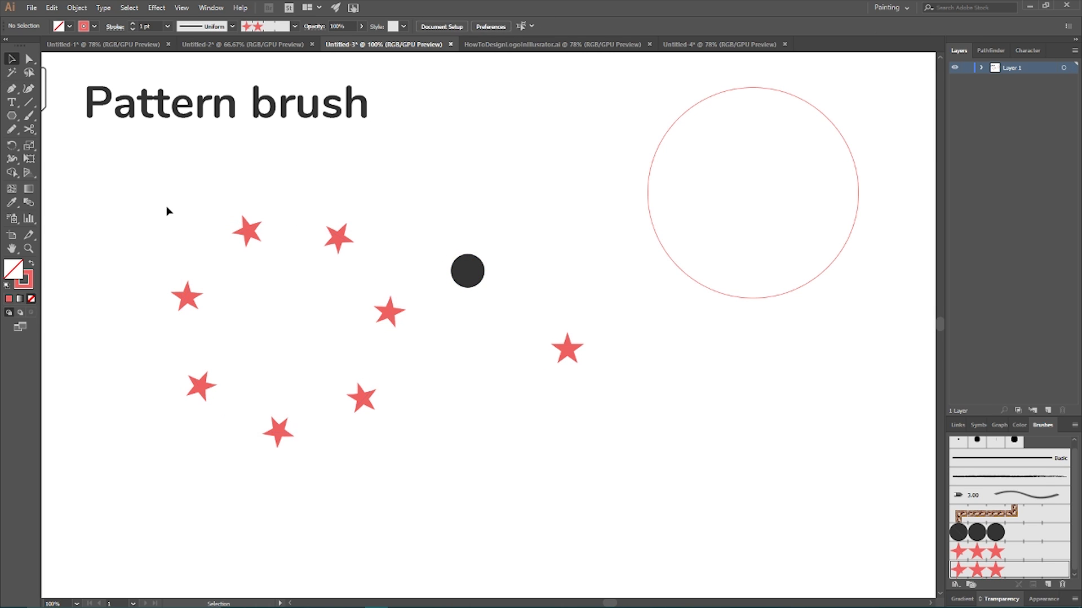
left_click(257, 231)
Set the brush spacing to 0%, apply to strokes, and nudge the circle slightly up
double_click(951, 557)
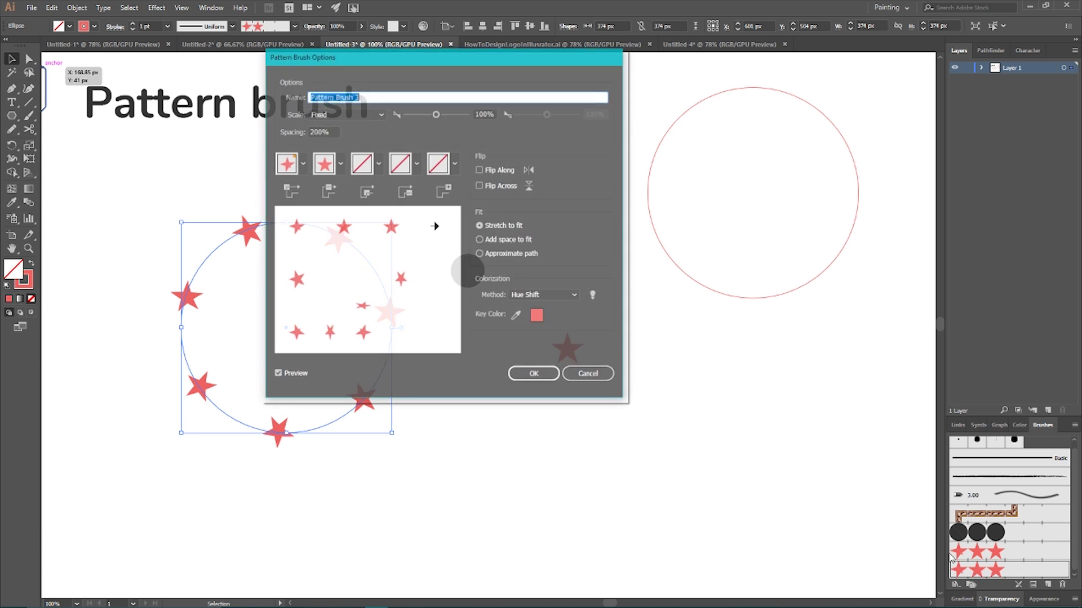
left_click(321, 131)
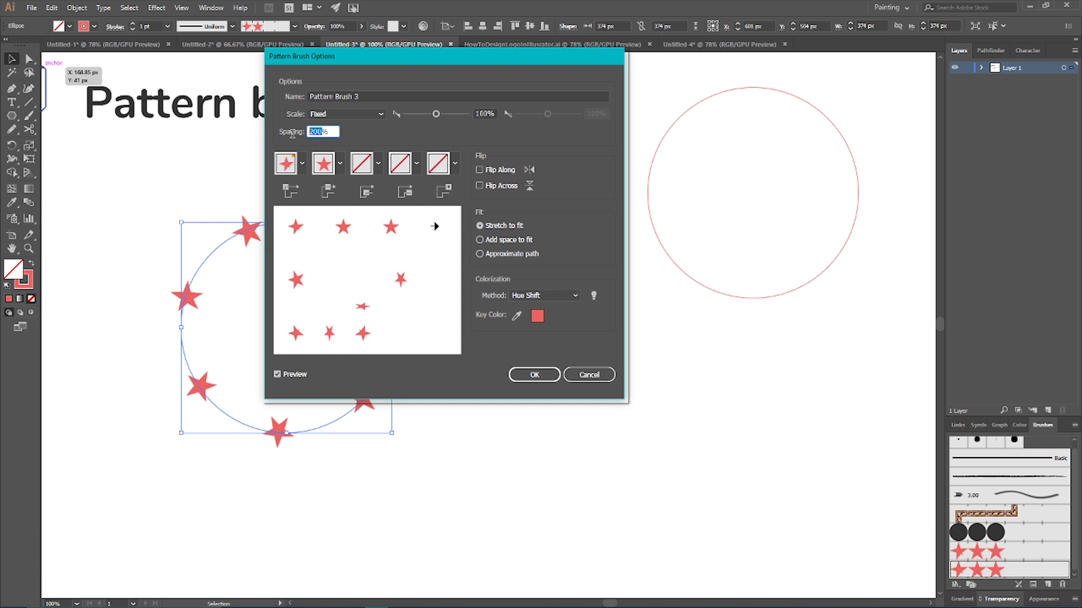
type("0")
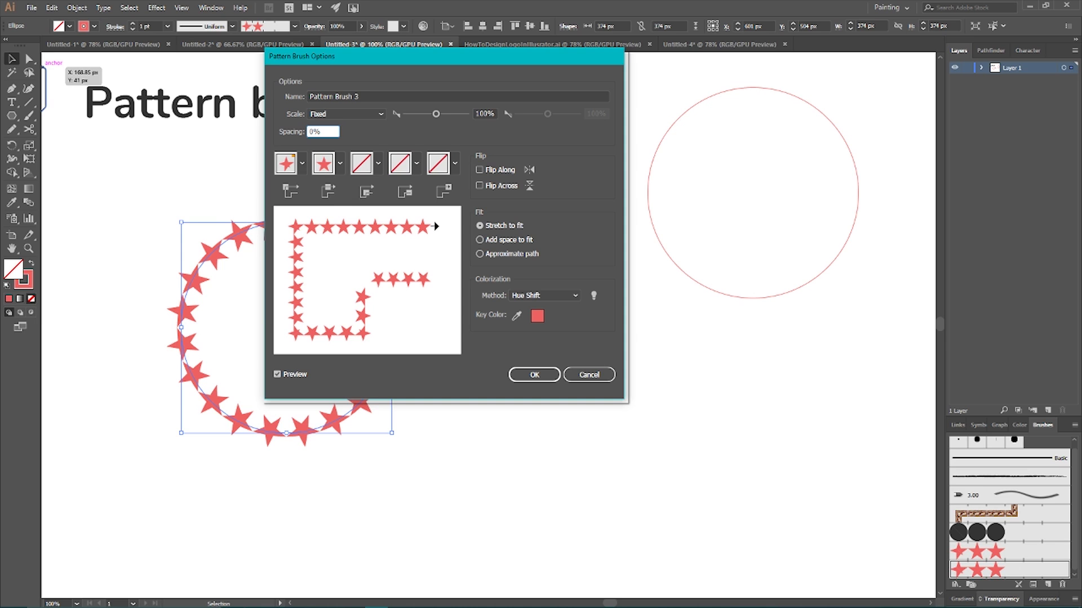
left_click(534, 375)
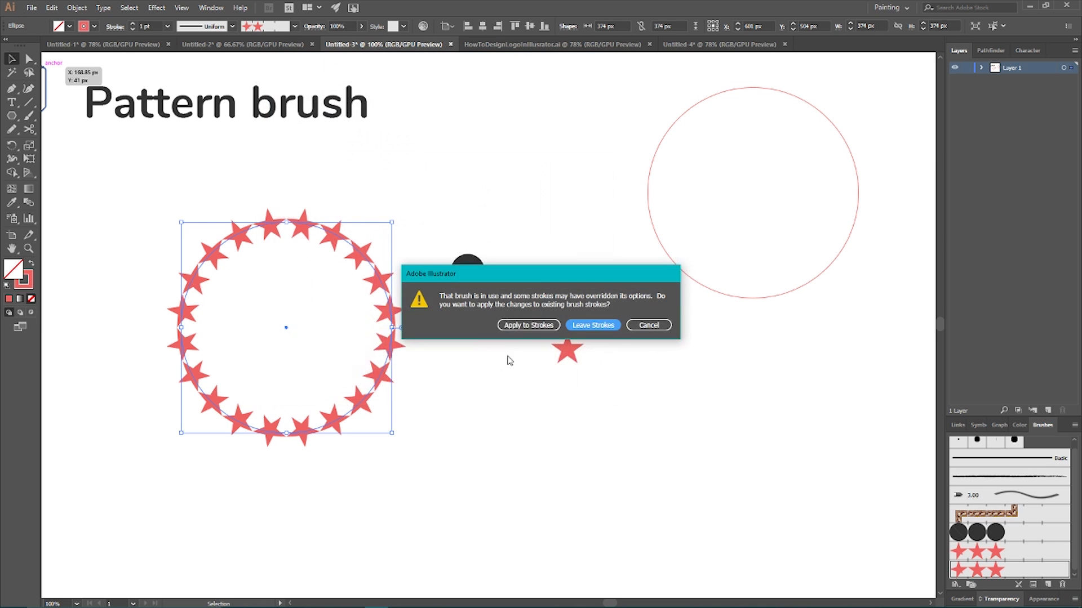
left_click(523, 325)
left_click(457, 368)
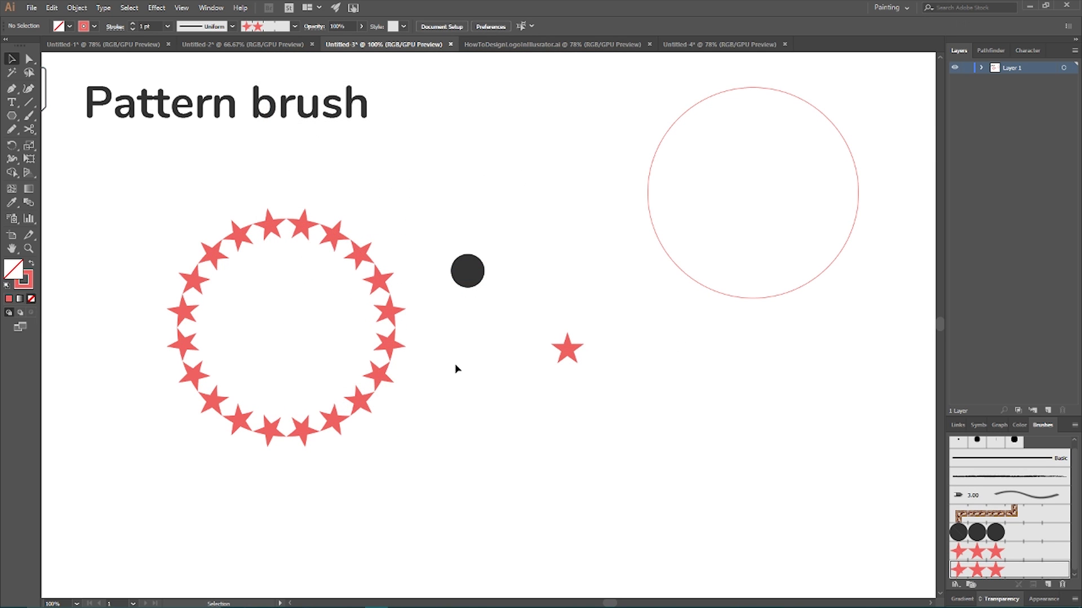
left_click_drag(387, 346, 387, 328)
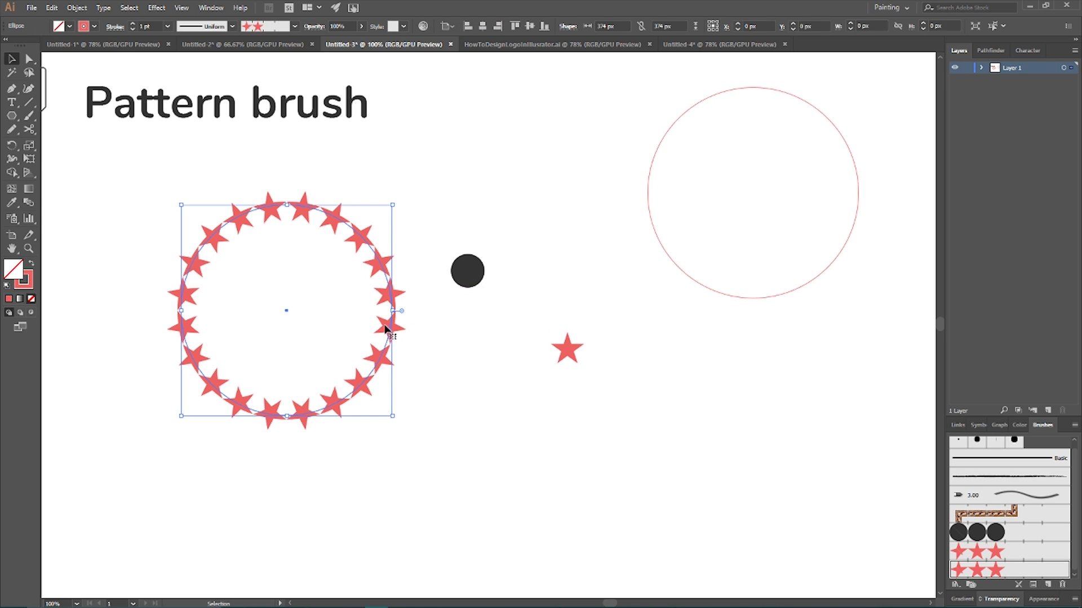
Recolour the star ring stroke to bright green #16db49, then shift the thin red circle left
double_click(25, 280)
left_click(693, 251)
left_click_drag(693, 251, 765, 254)
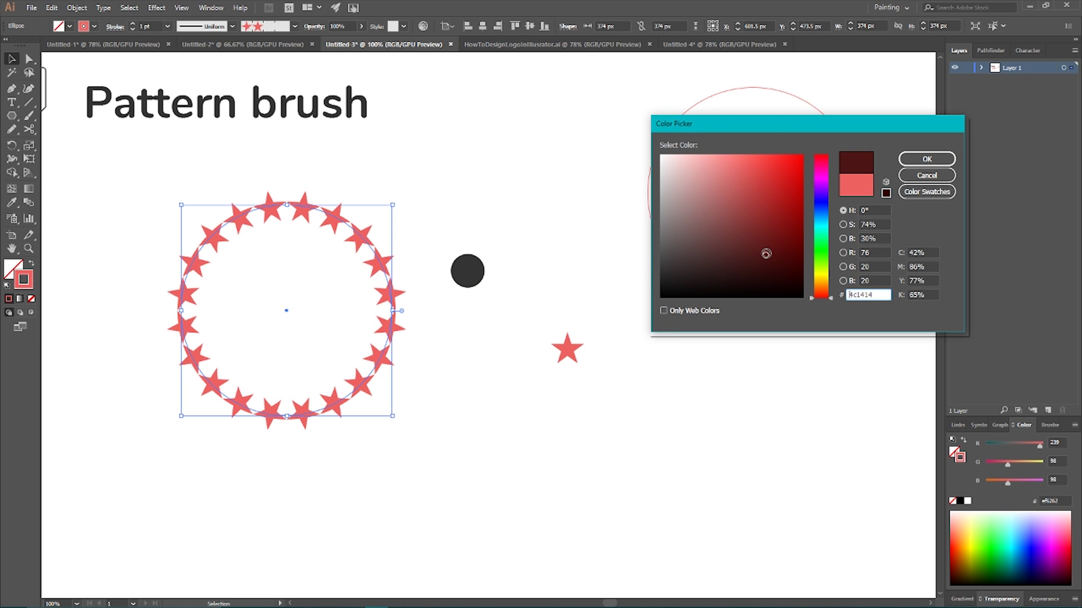
left_click(821, 244)
left_click(789, 174)
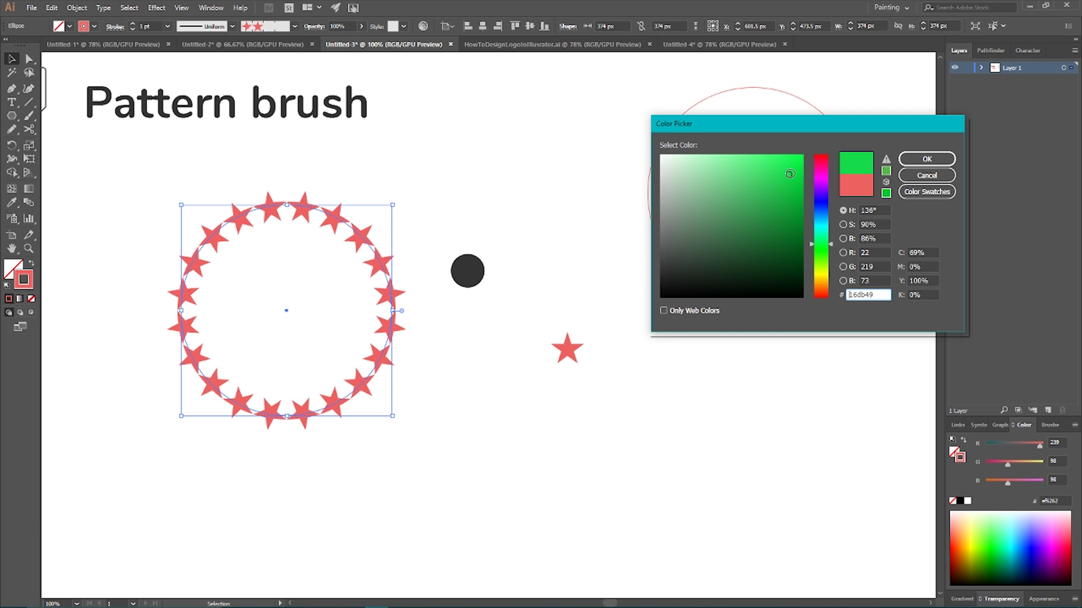
left_click(927, 159)
left_click(517, 170)
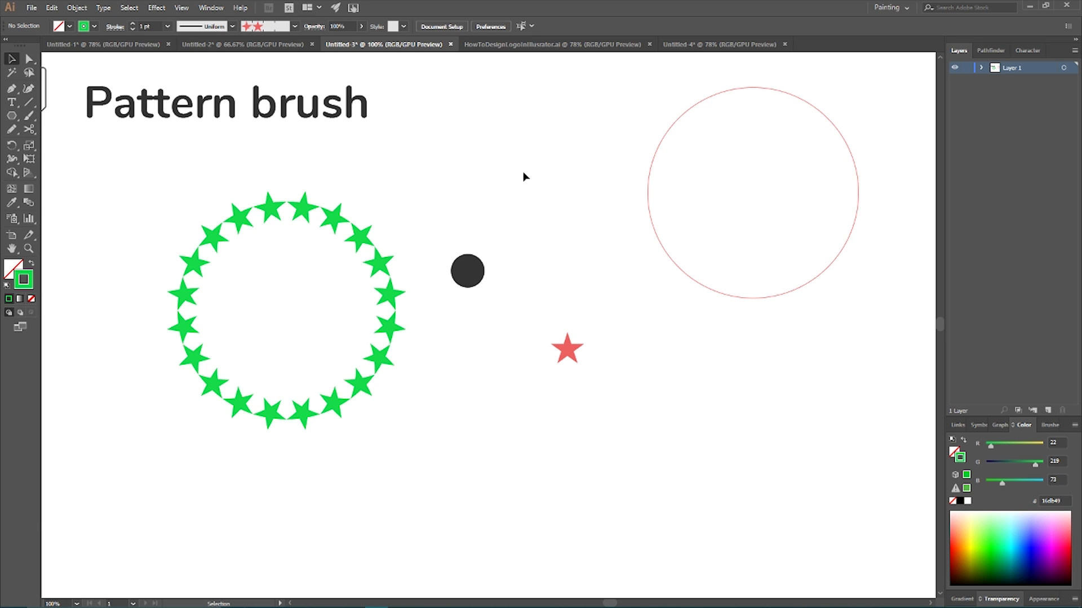
left_click_drag(665, 140, 596, 163)
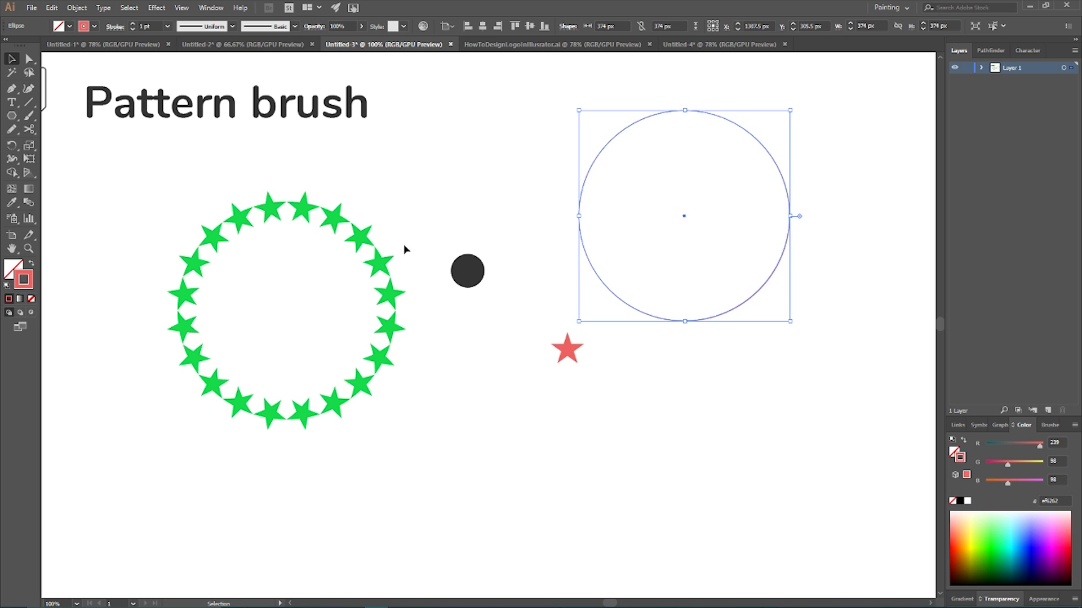
Move the black dot up-left, reselect the red circle and glance at other documents before returning to Untitled-3
left_click_drag(453, 274, 483, 162)
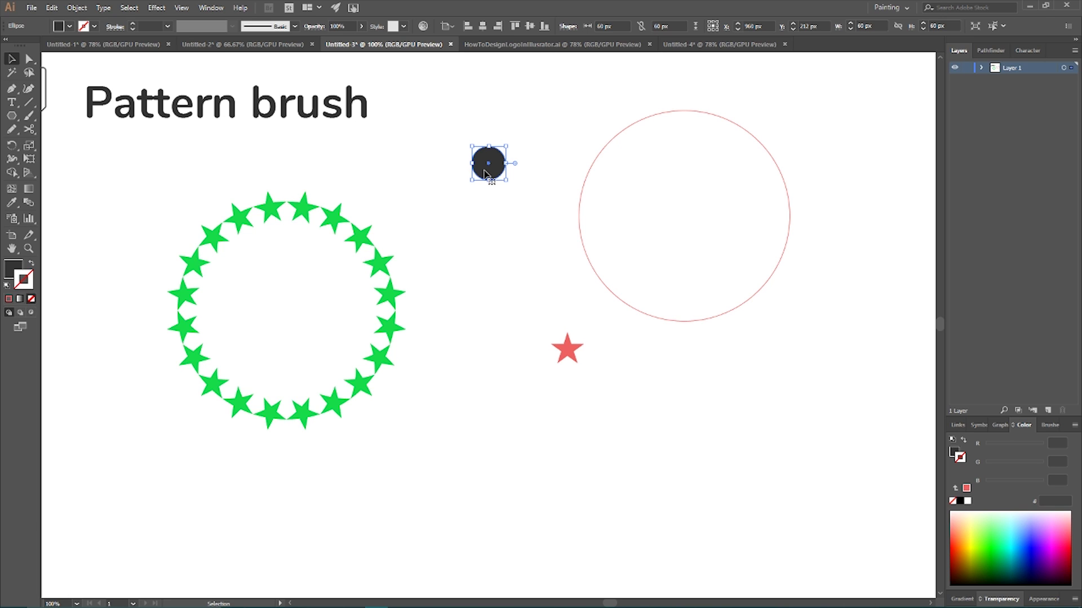
left_click(579, 223)
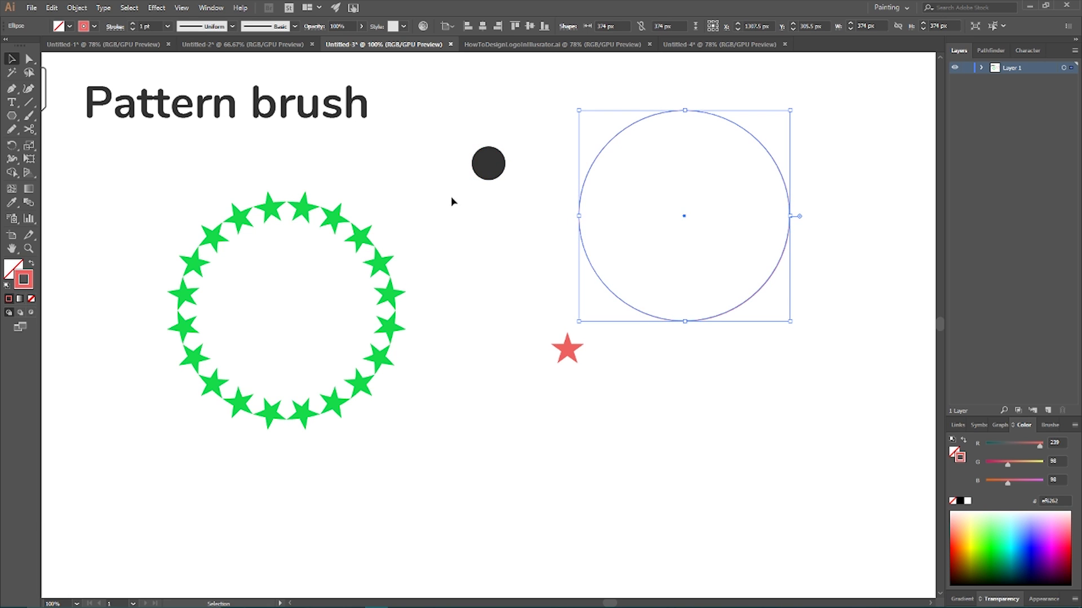
left_click(115, 28)
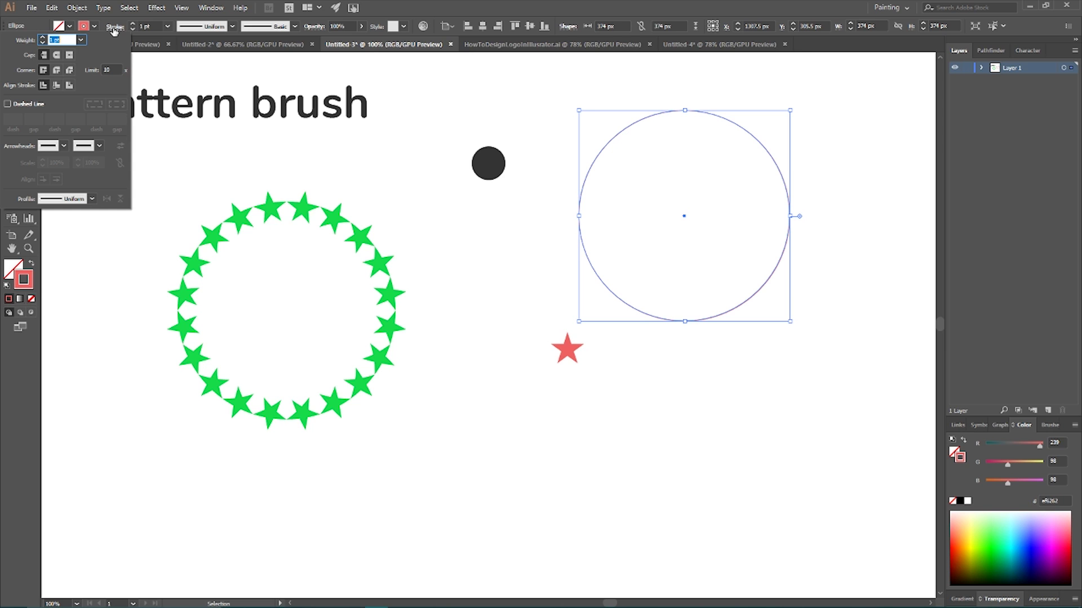
left_click(134, 51)
left_click(134, 48)
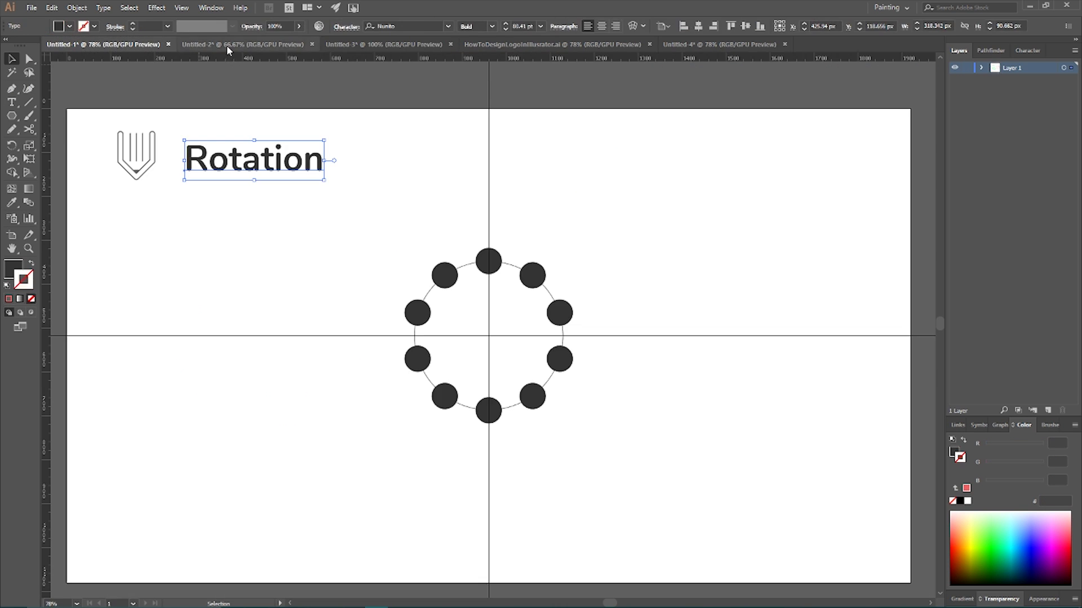
left_click(227, 46)
left_click(343, 44)
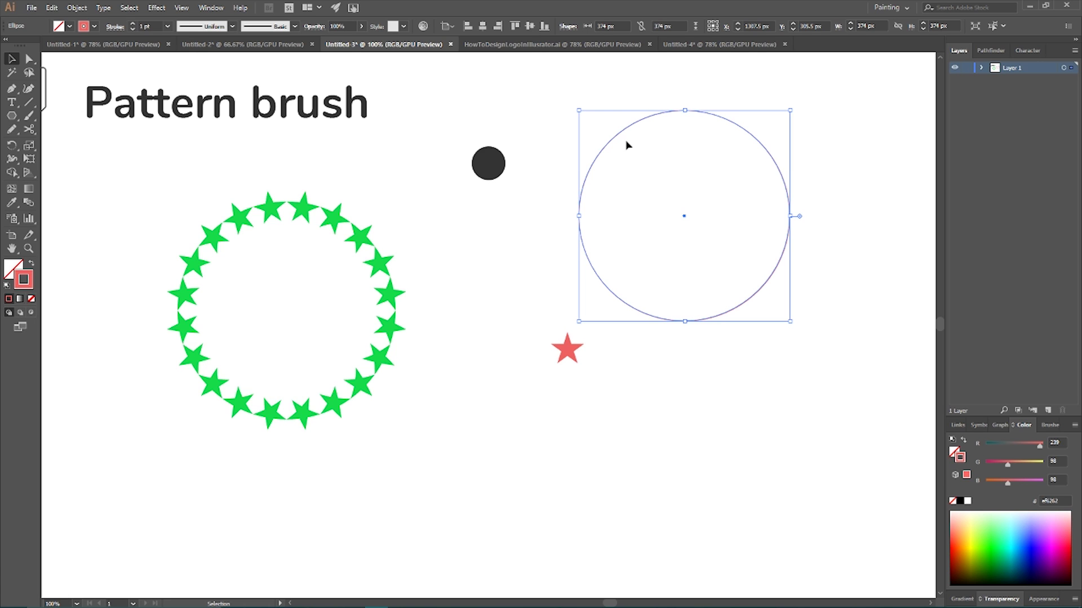
Make the red circle's stroke a dashed line and thicken its weight
left_click(114, 26)
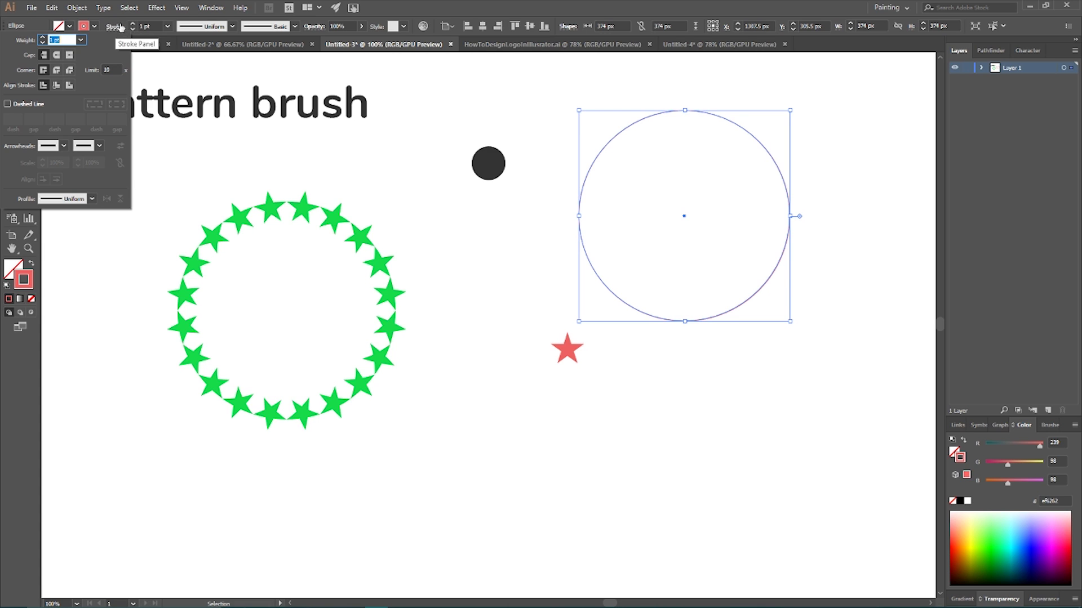
left_click(8, 104)
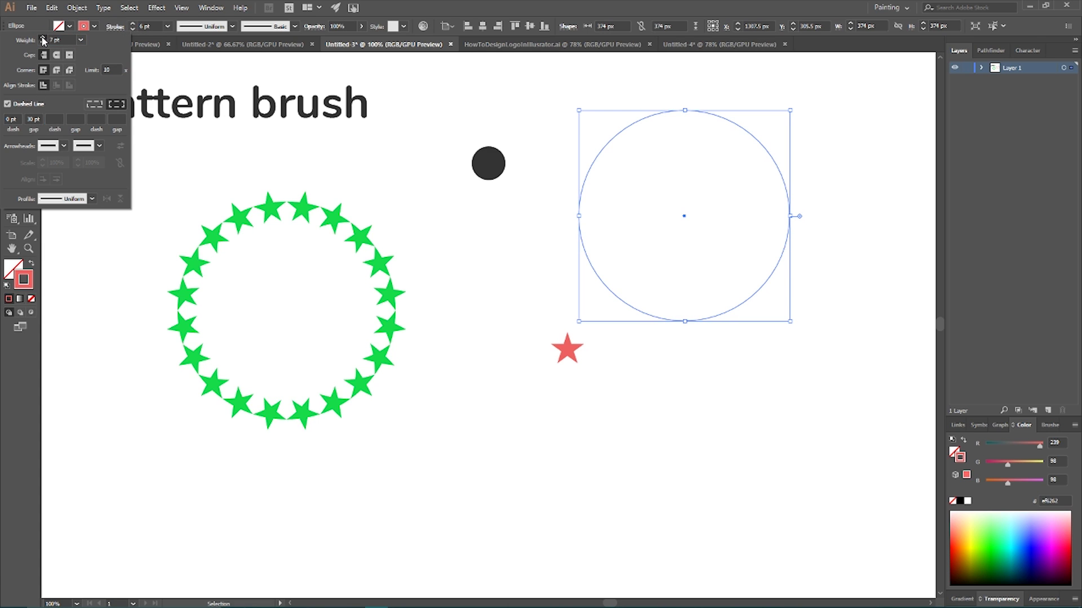
left_click(43, 38)
left_click(43, 38)
left_click(43, 37)
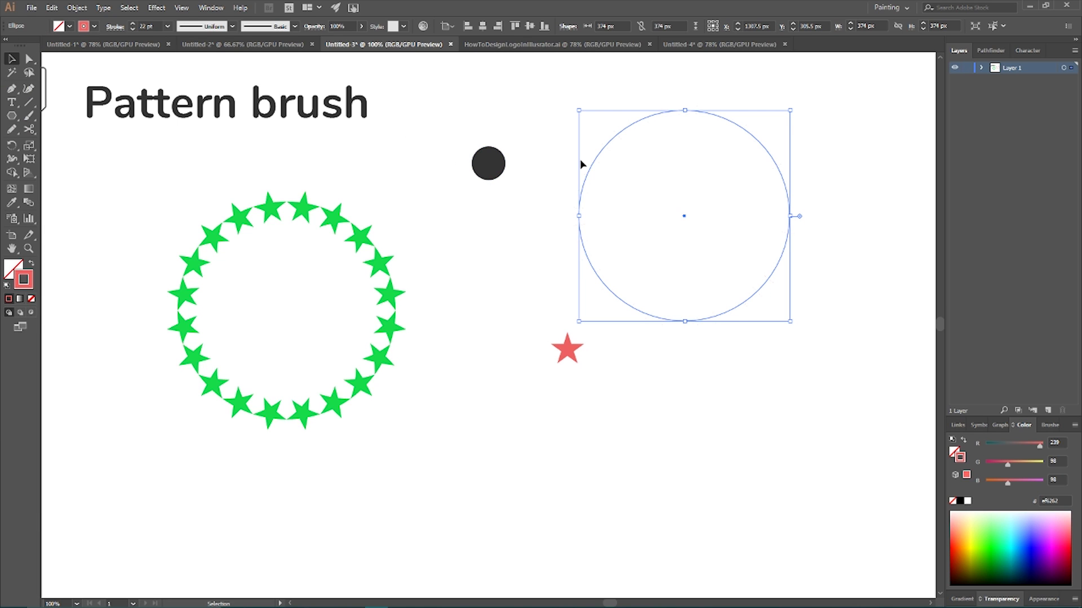
left_click(116, 28)
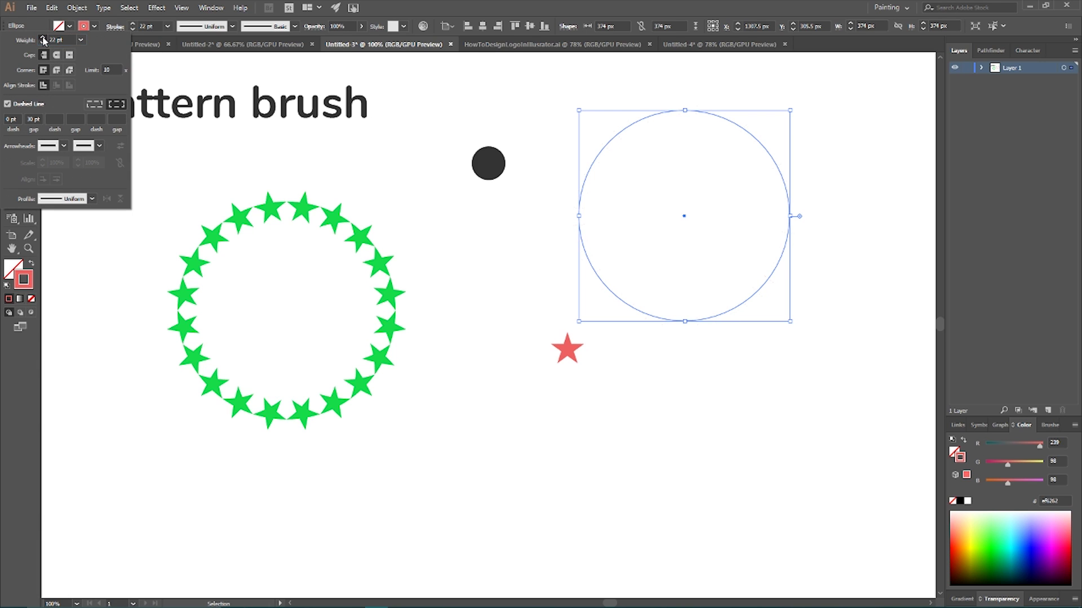
left_click(43, 38)
left_click(45, 103)
left_click(44, 103)
Give the dashes round caps, 30 pt weight and 0 pt dash length to form dots
type("2")
key("Return")
type("5")
key("Return")
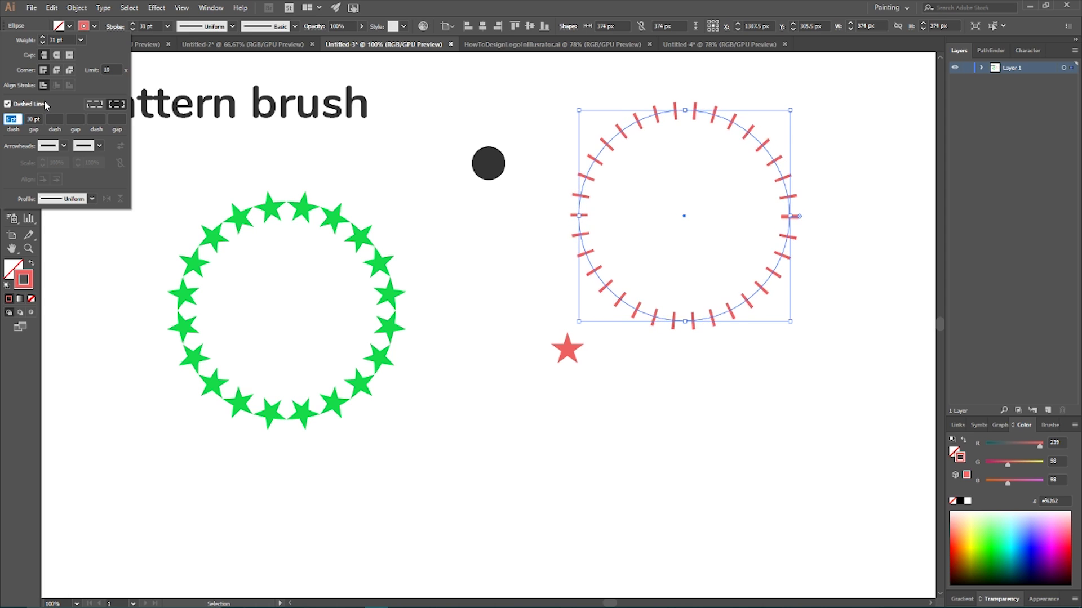
type("4")
key("Return")
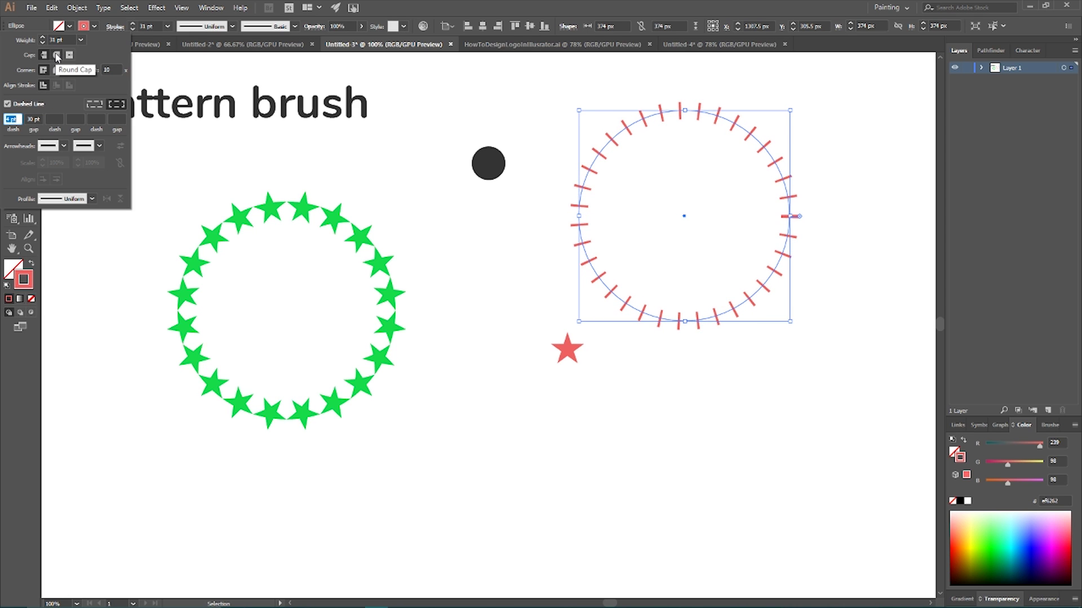
left_click(56, 55)
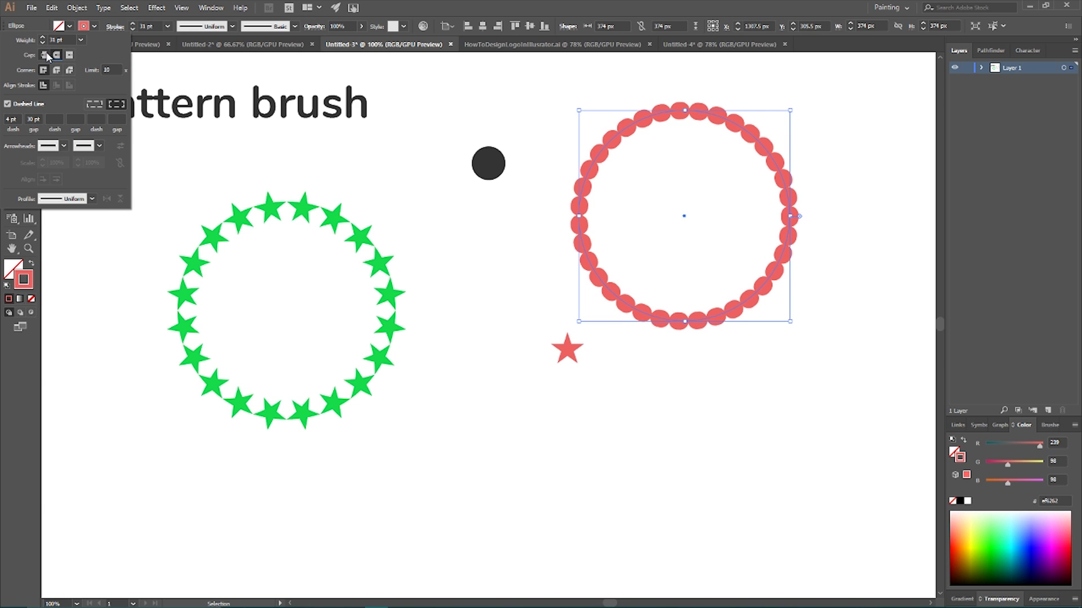
left_click(43, 43)
left_click(12, 119)
type("0")
key("Return")
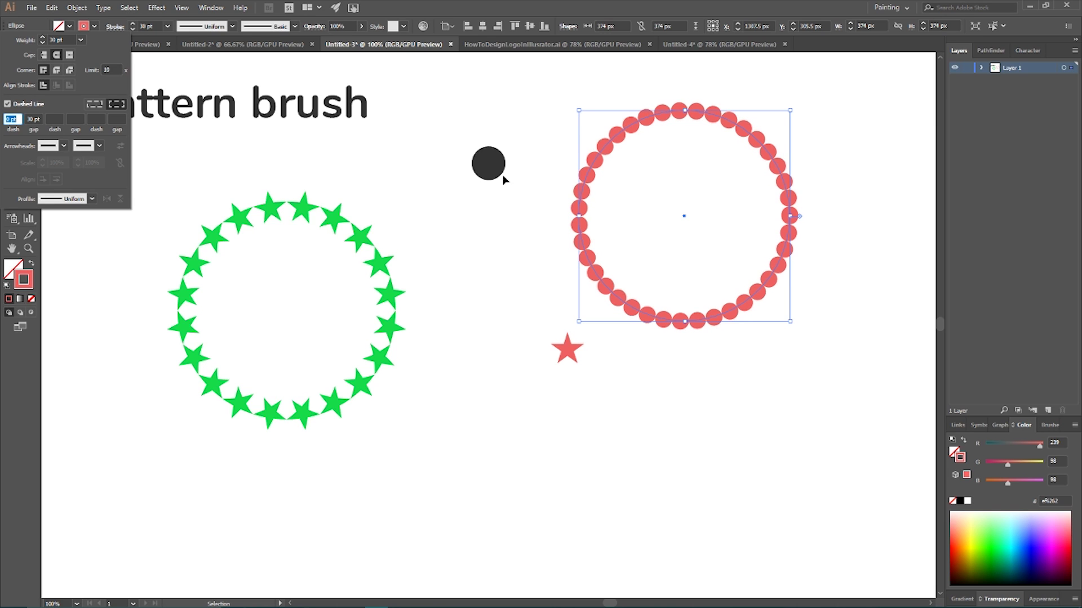
key("Escape")
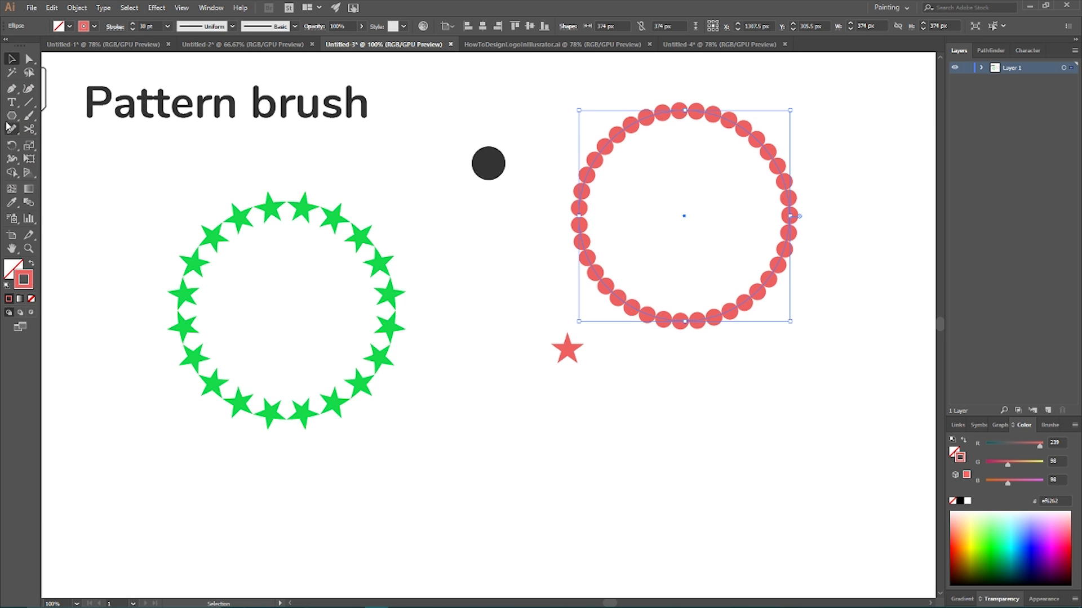
Draw a wavy line with the Pencil across the lower canvas and select it
mouse_move(11, 116)
left_mouse_down()
mouse_move(45, 155)
mouse_move(59, 142)
left_mouse_up()
mouse_move(158, 493)
left_mouse_down()
mouse_move(862, 475)
mouse_move(888, 461)
left_mouse_up()
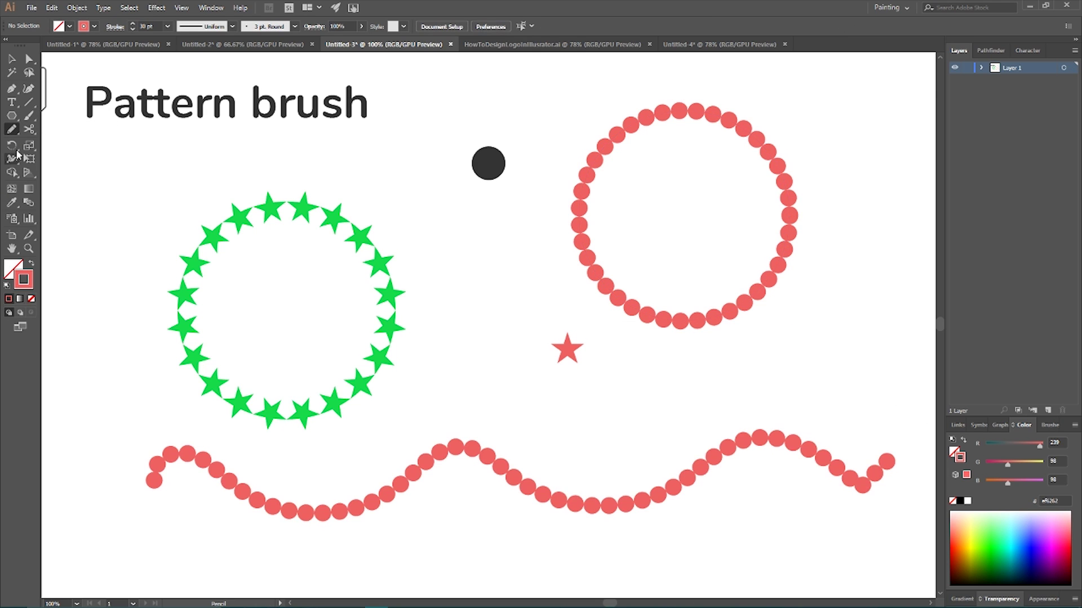
left_click(15, 61)
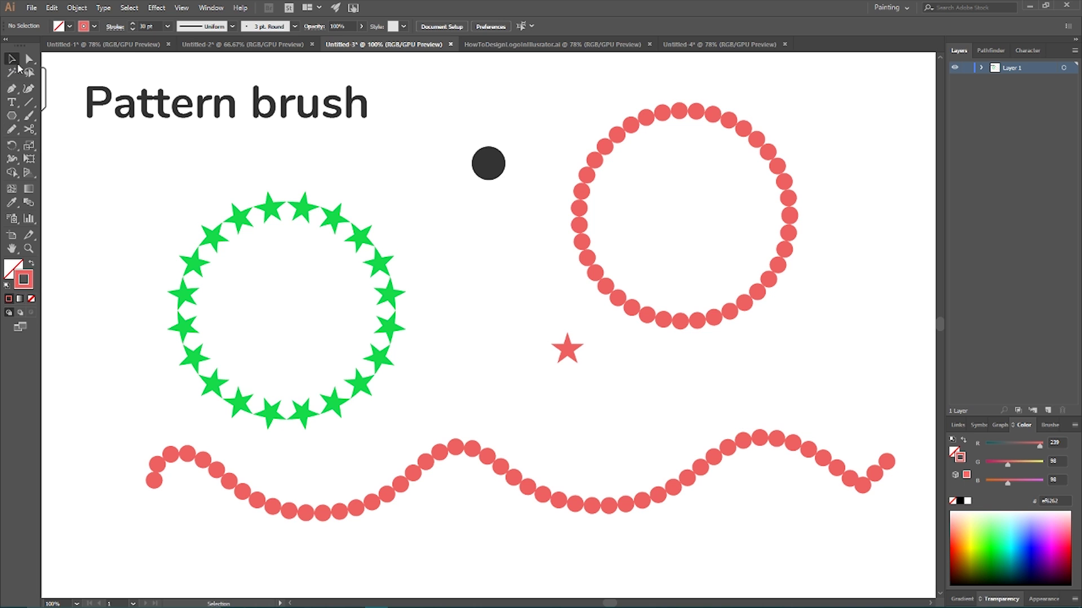
left_click(305, 512)
Give the wave's dashed stroke a 64 pt gap and Projecting Cap for square dashes
left_click(120, 31)
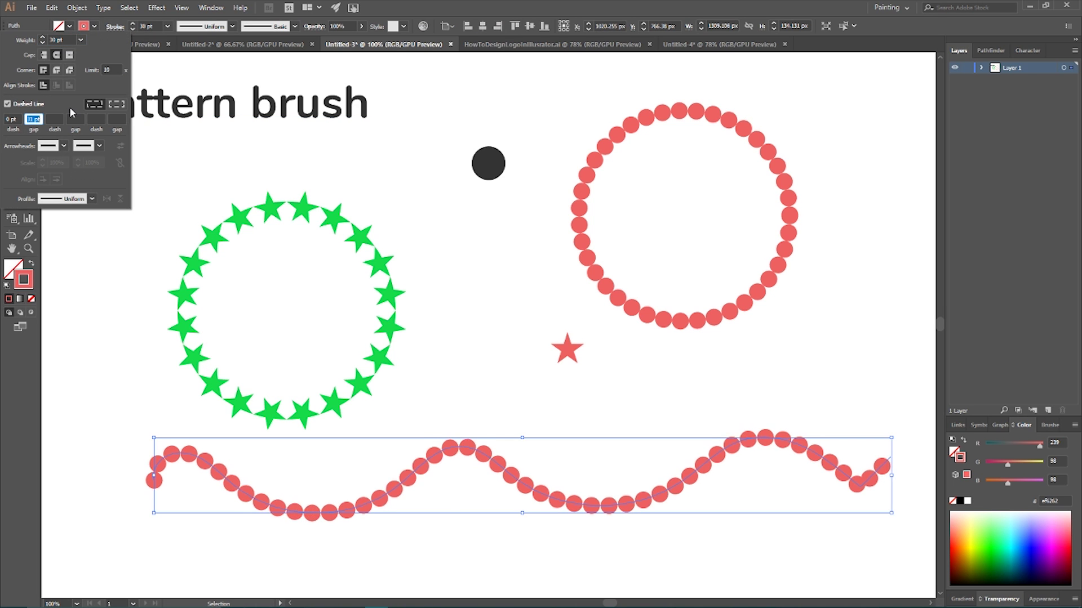
key("Up")
key("Up")
key("Up")
key("Up")
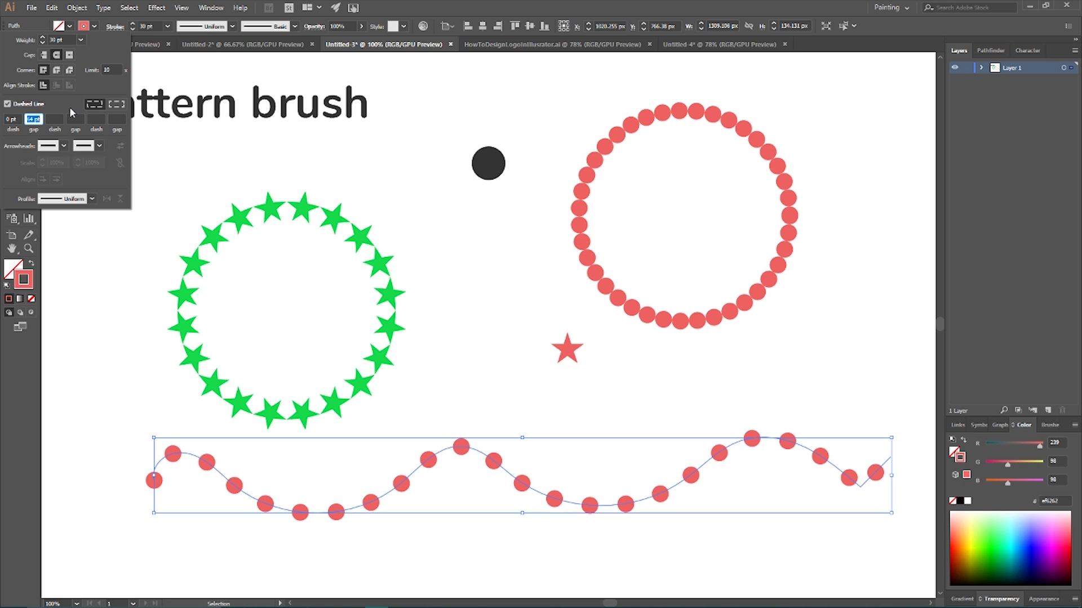
left_click(57, 55)
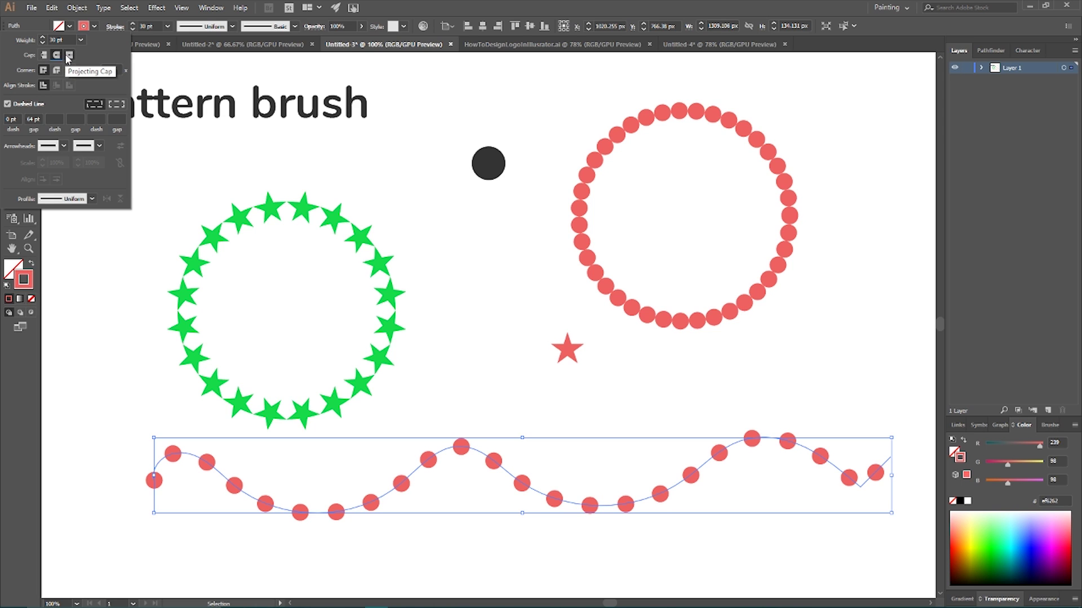
left_click(68, 55)
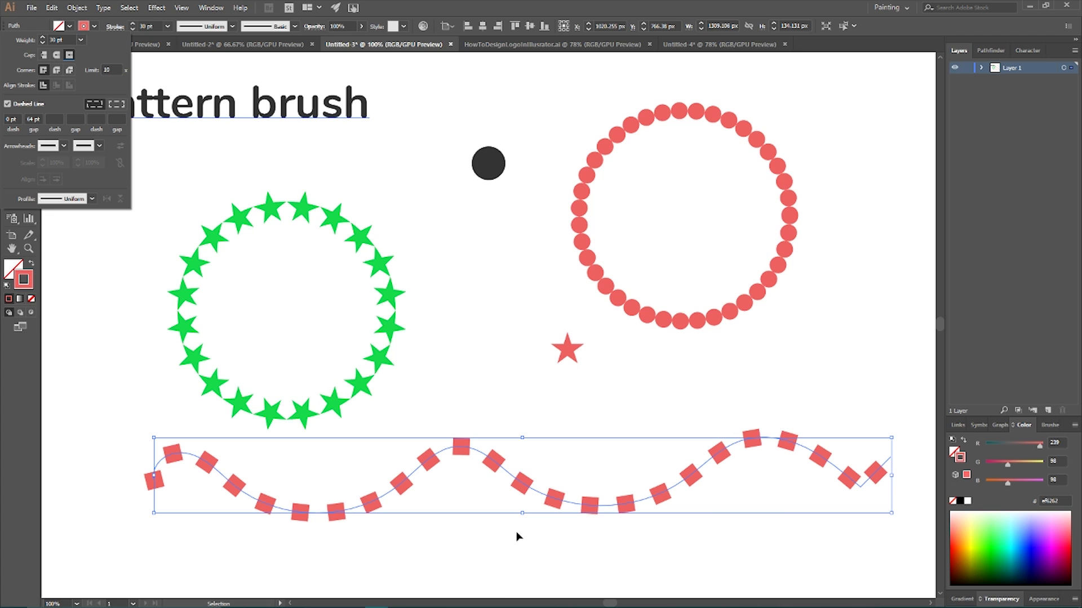
left_click(495, 460)
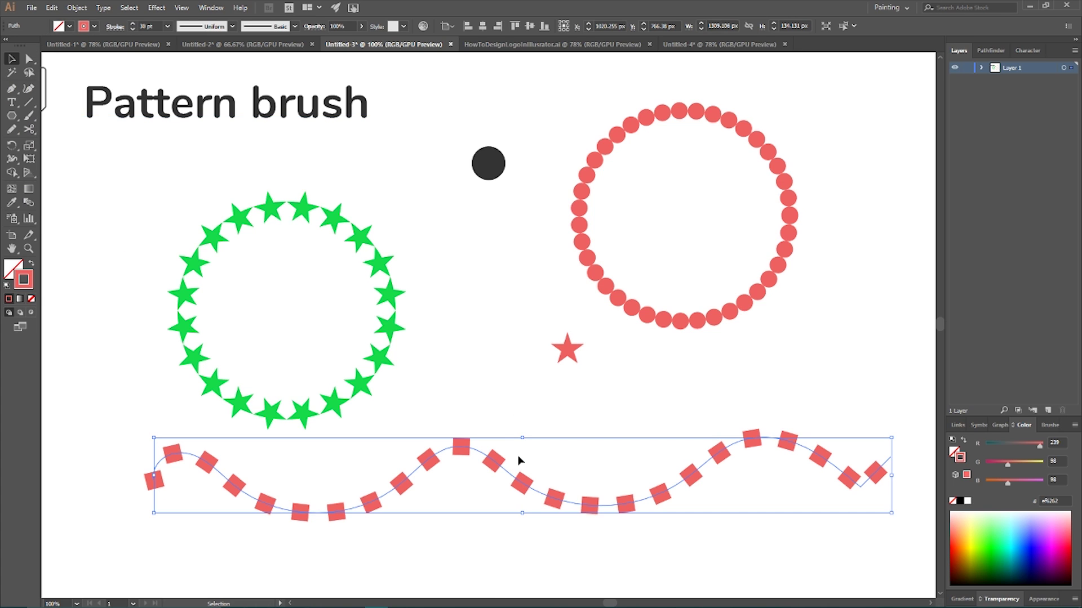